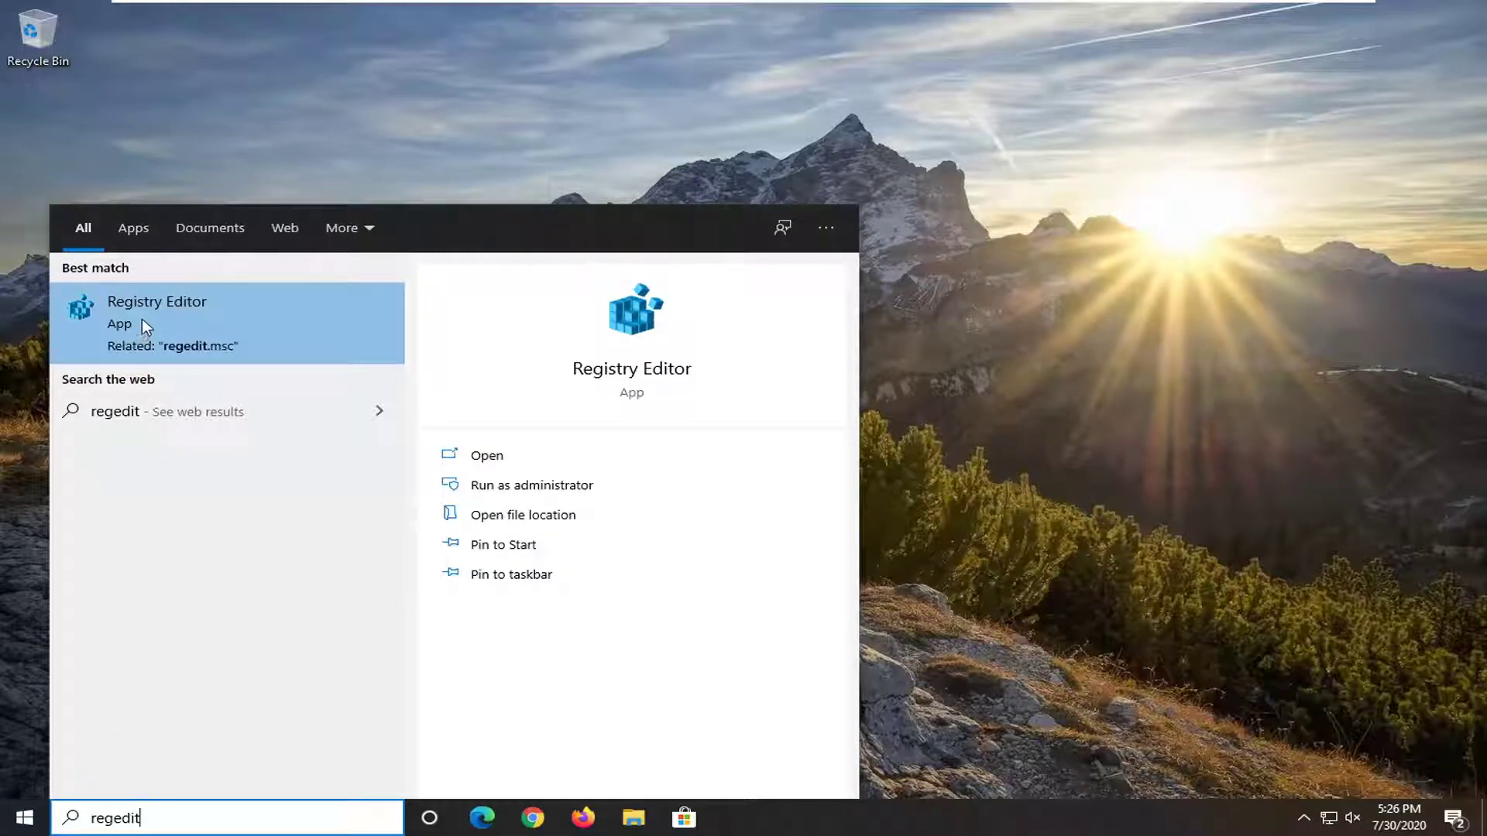
Step: Run Registry Editor as administrator from Start search, approving the UAC prompt
right_click(142, 321)
click(188, 341)
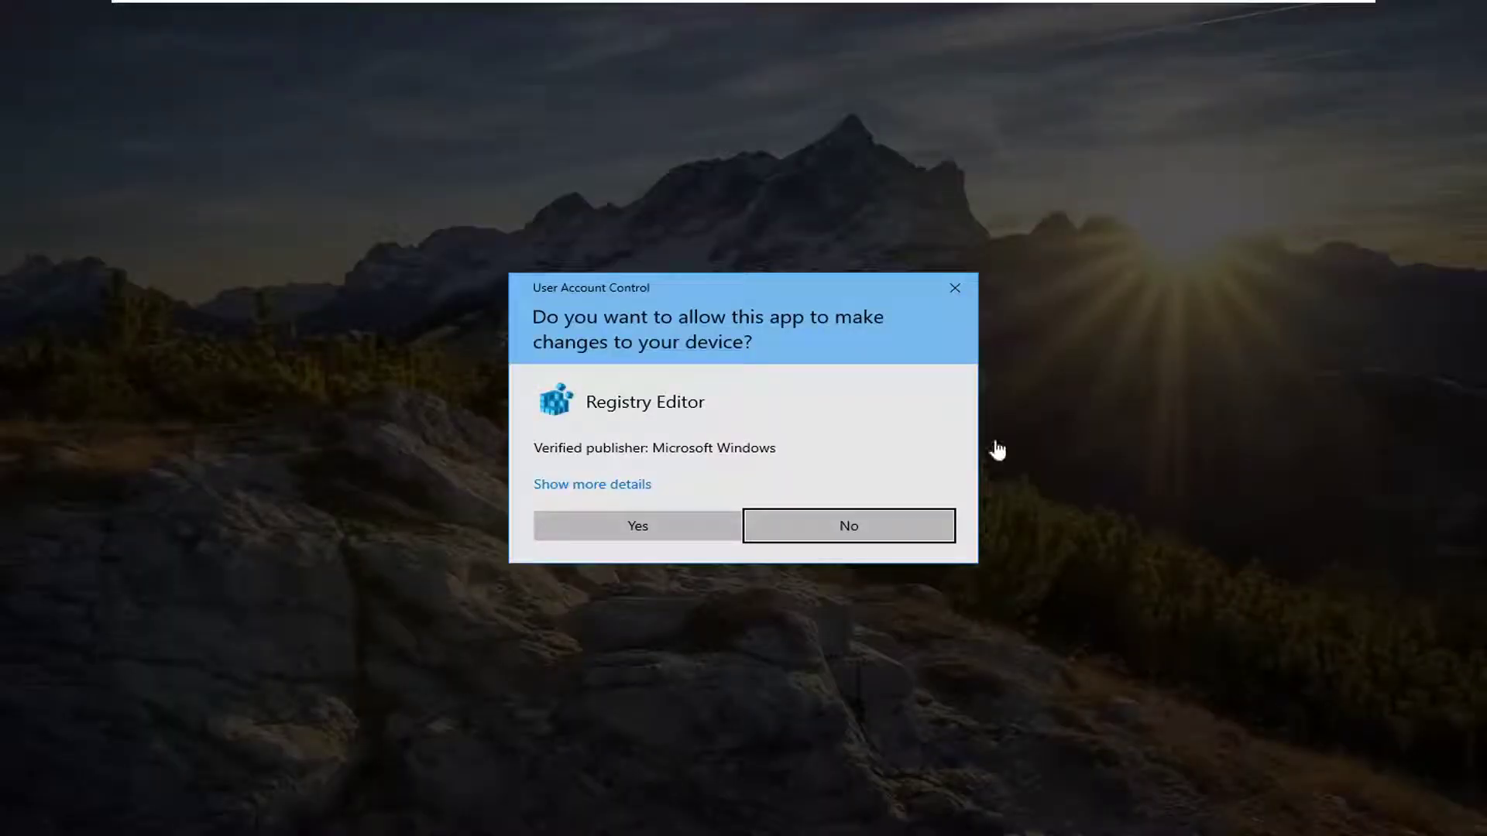
click(643, 530)
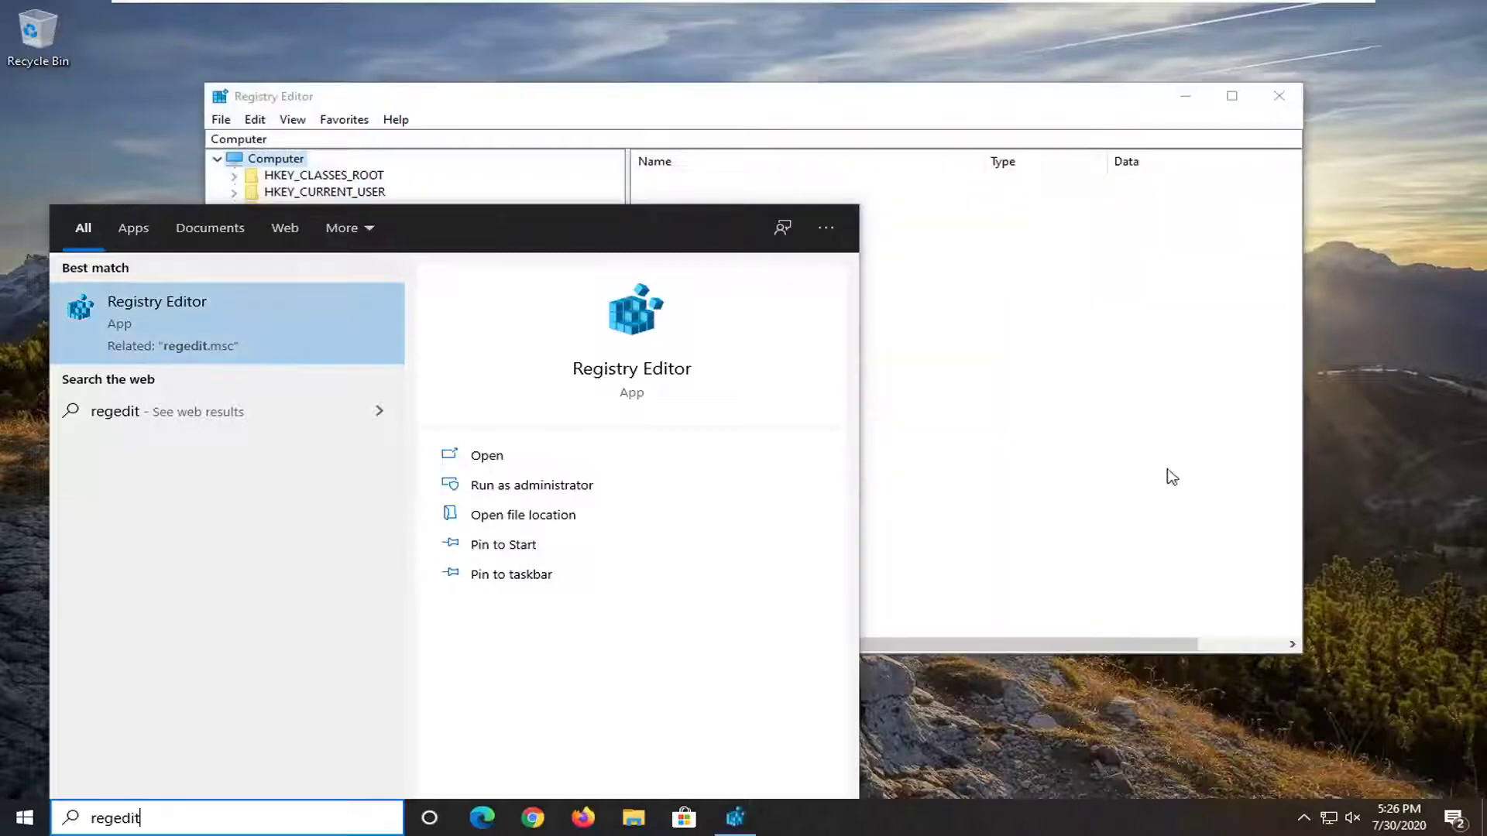
click(1028, 109)
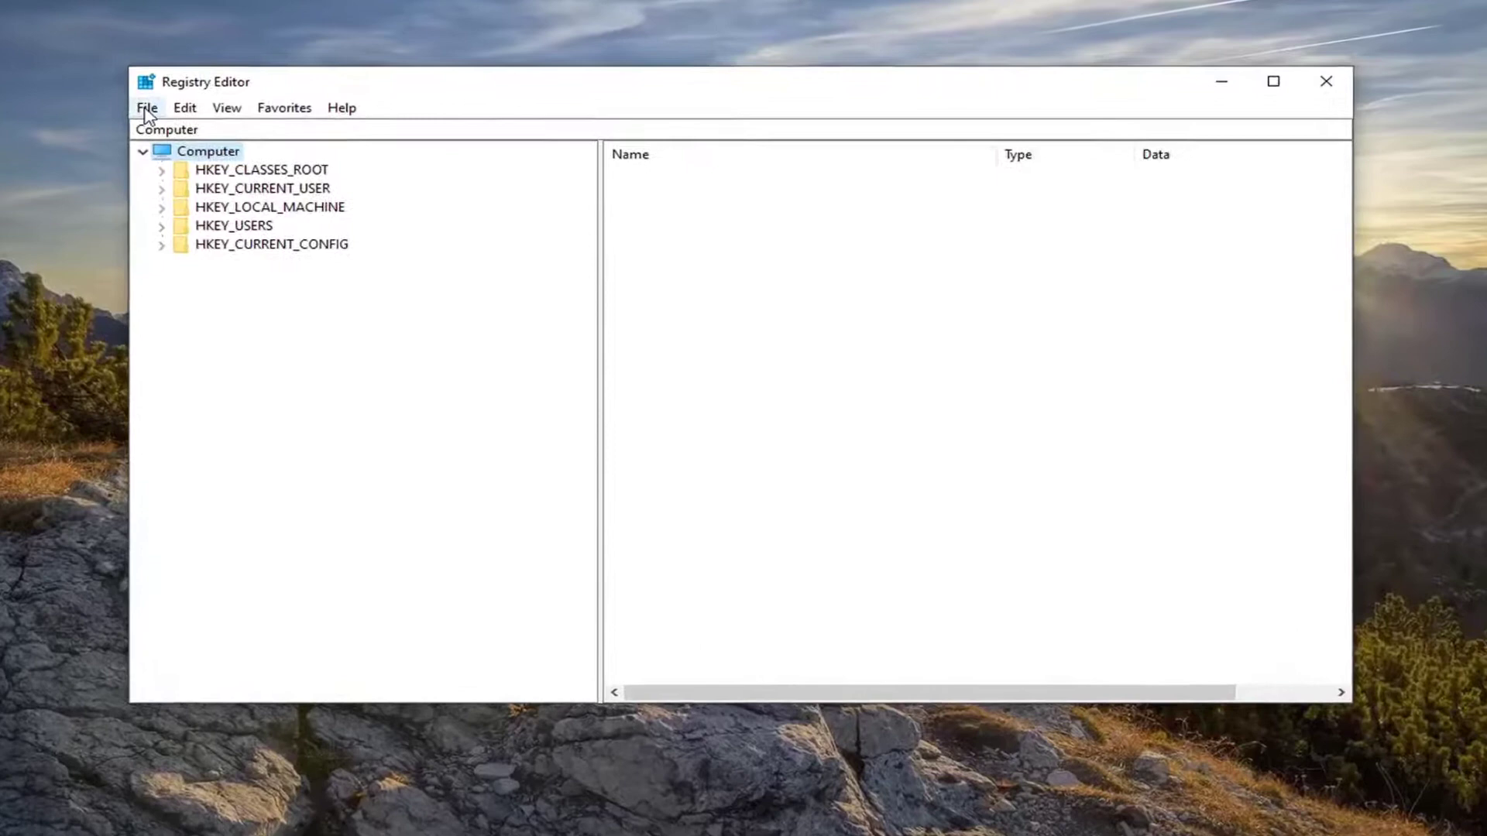
click(147, 110)
click(133, 151)
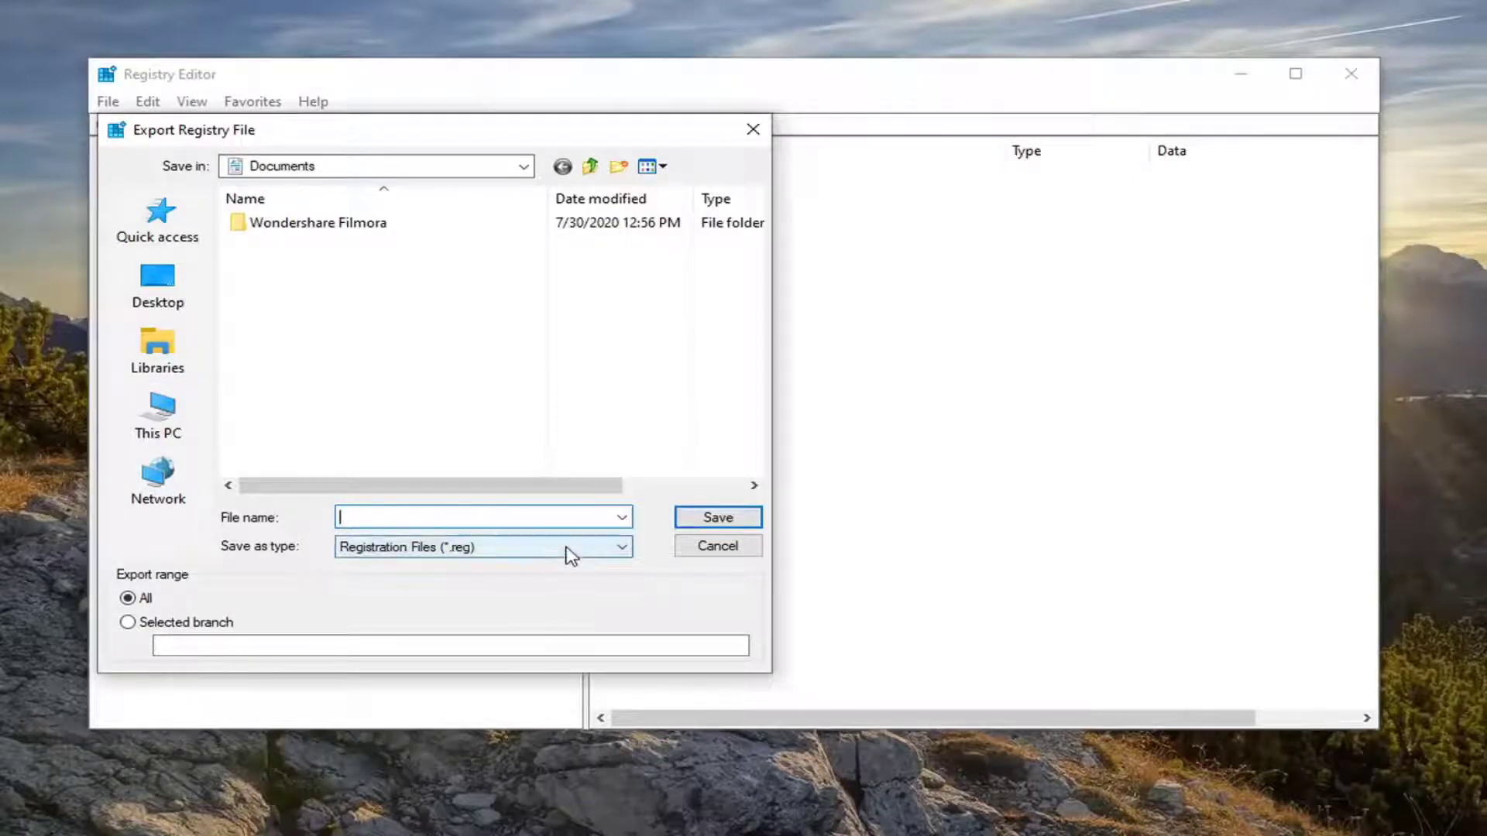
click(748, 546)
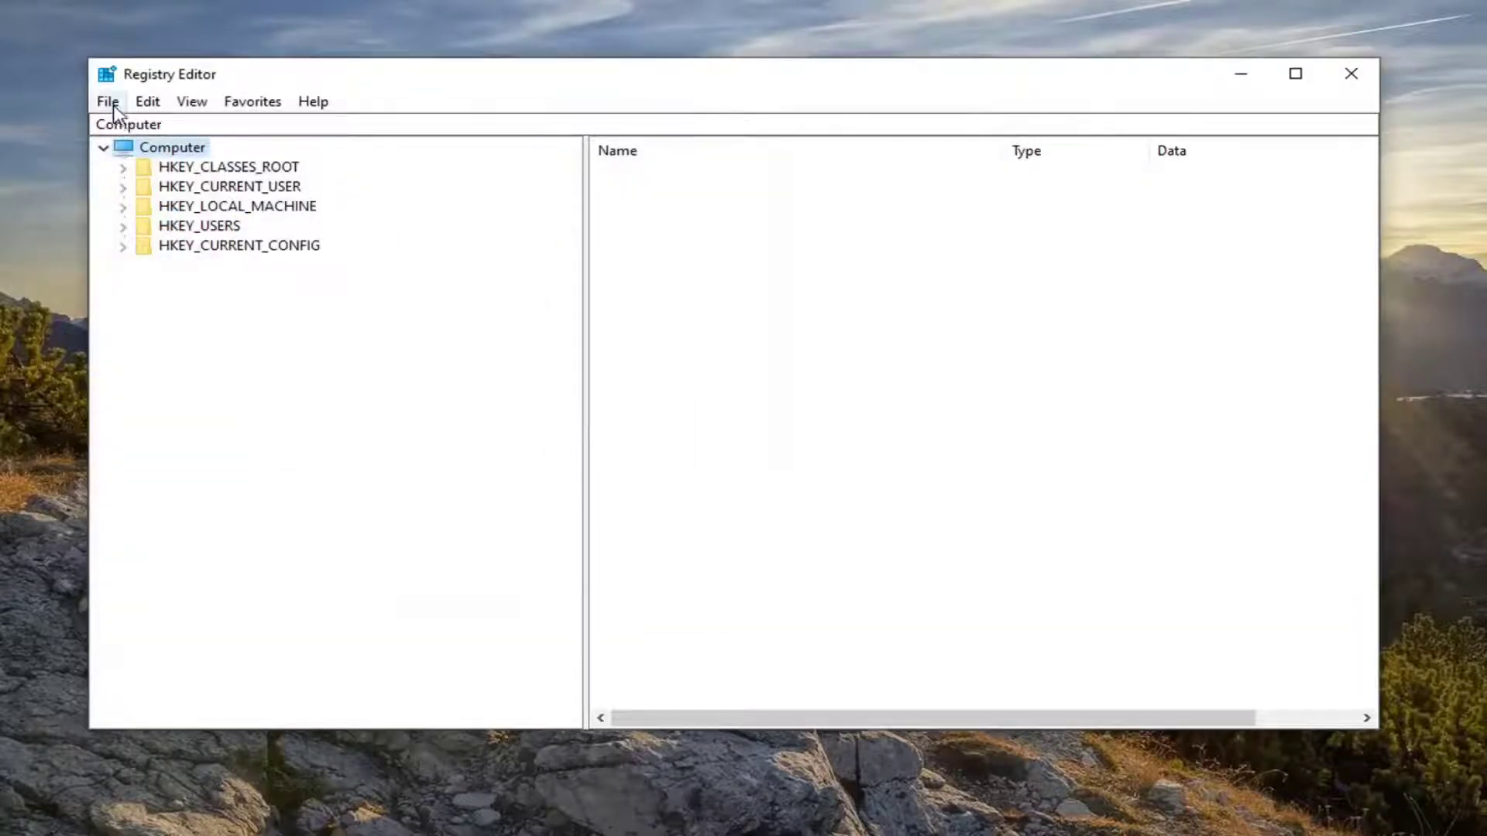
click(108, 101)
click(151, 126)
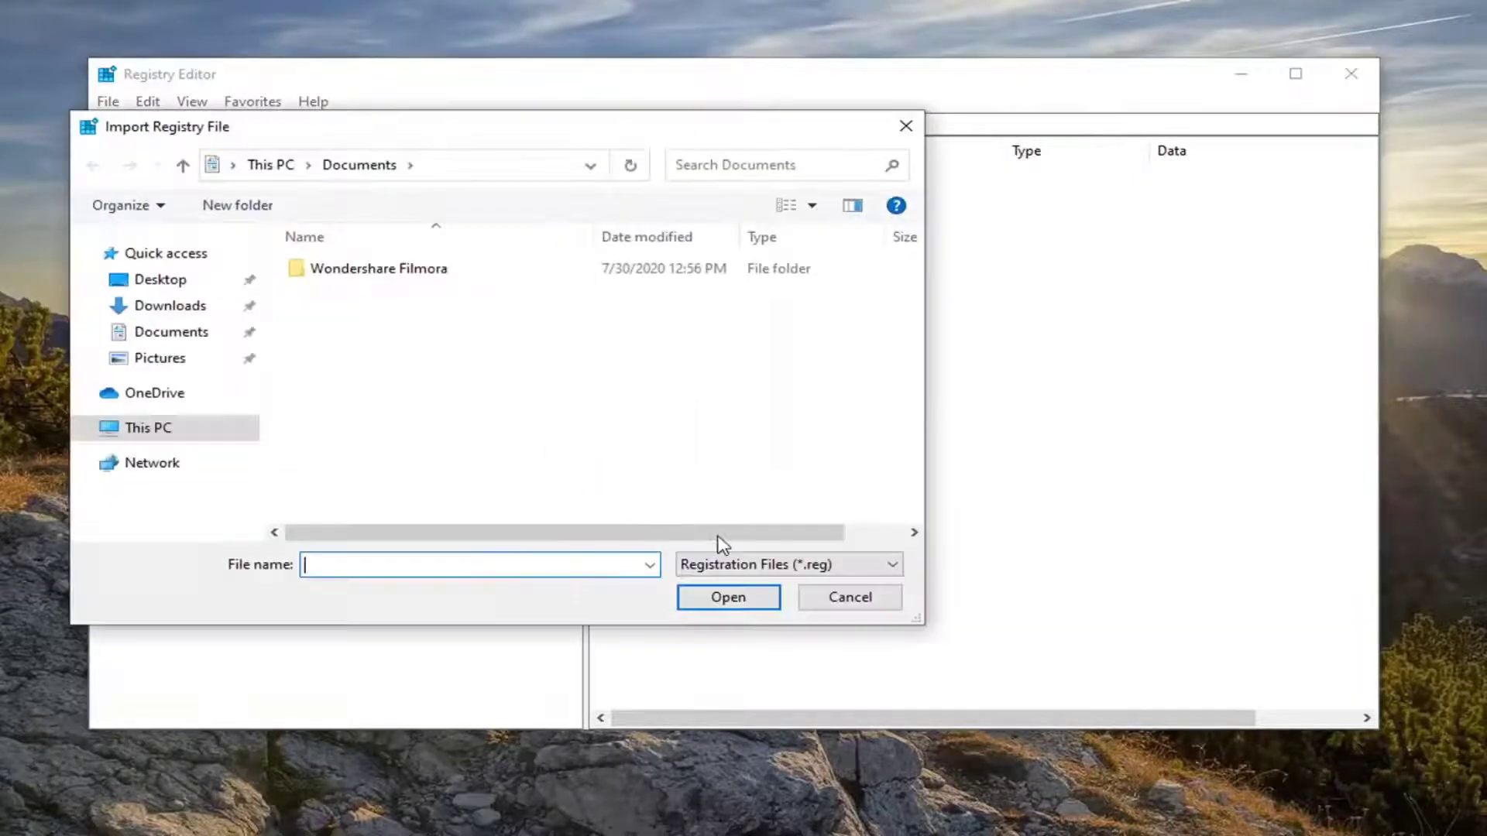
click(850, 598)
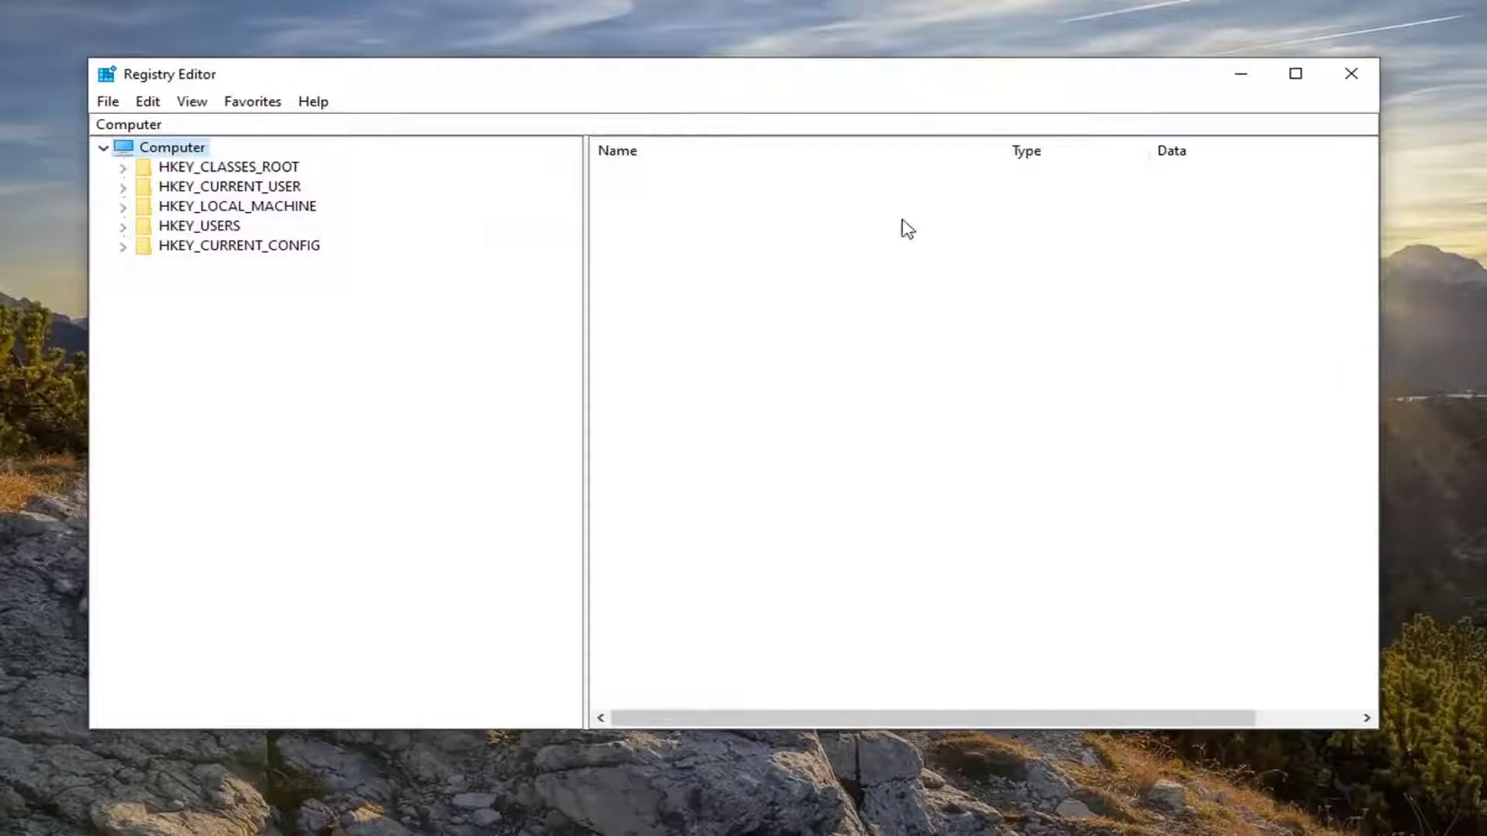
Step: Expand HKEY_LOCAL_MACHINE, SOFTWARE and Microsoft in the key tree
click(255, 207)
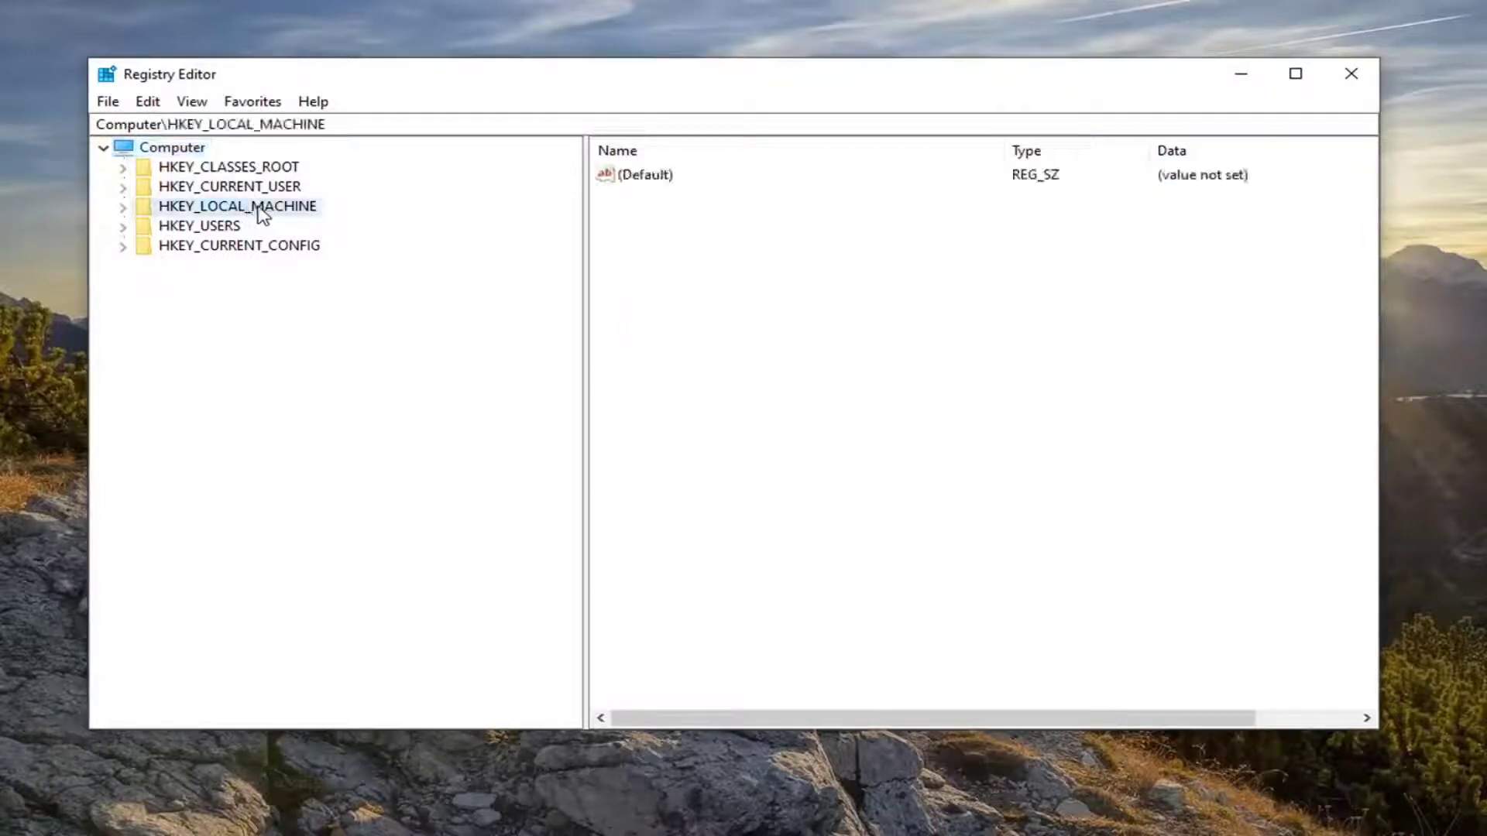
double_click(262, 216)
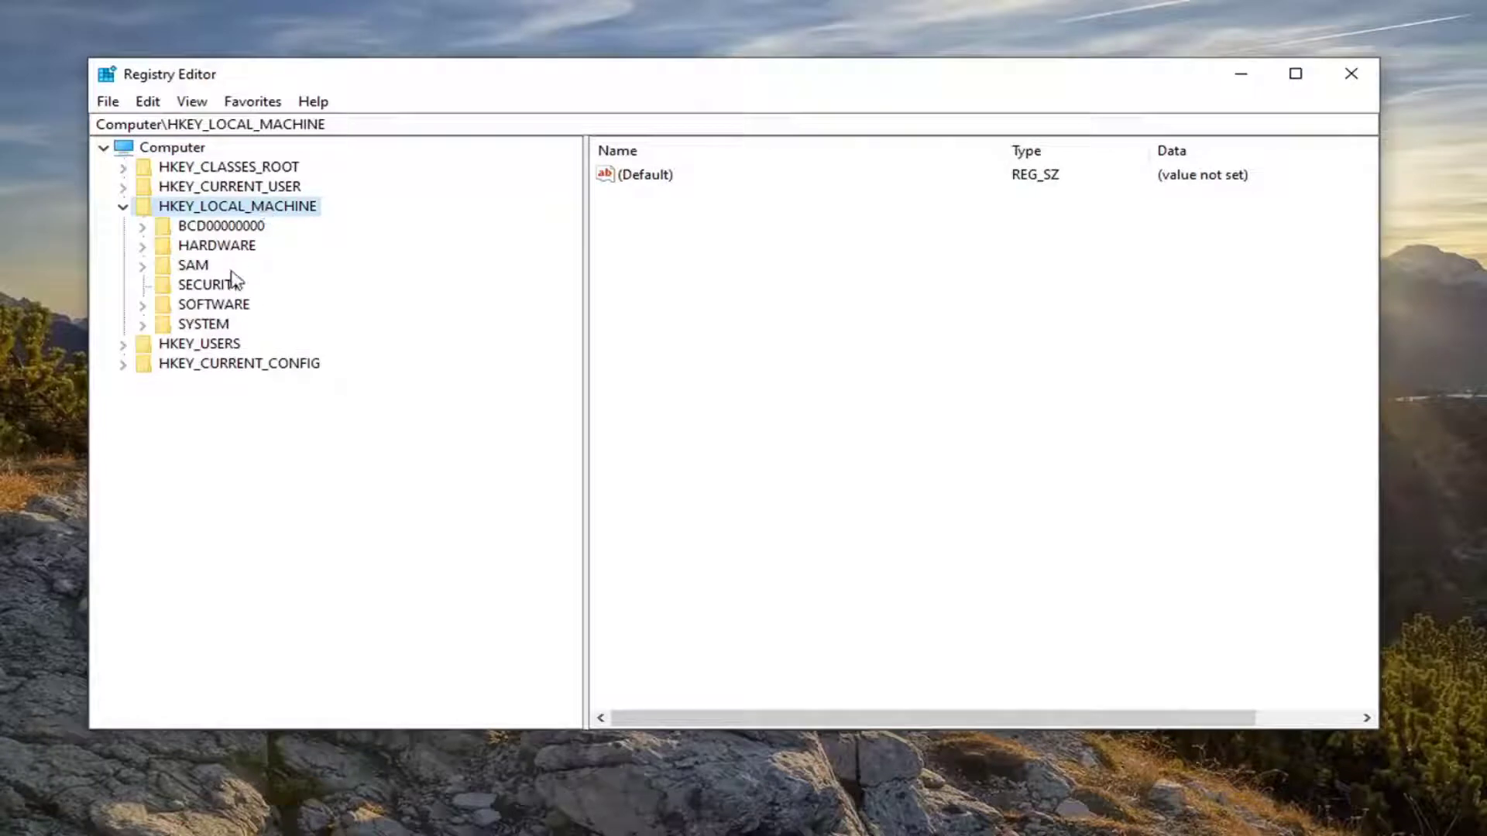
double_click(203, 308)
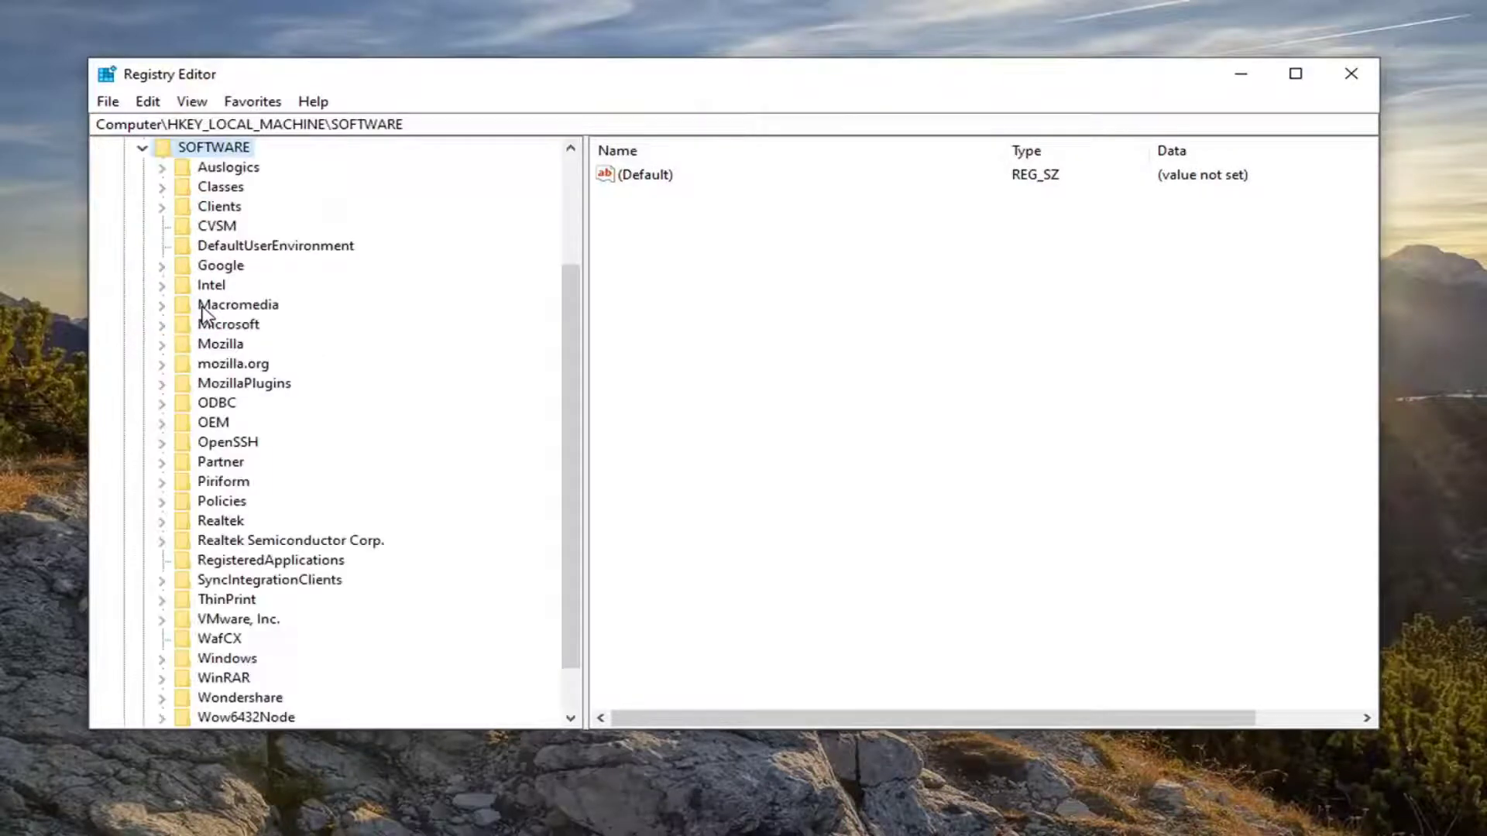
scroll(226, 322, down, 1)
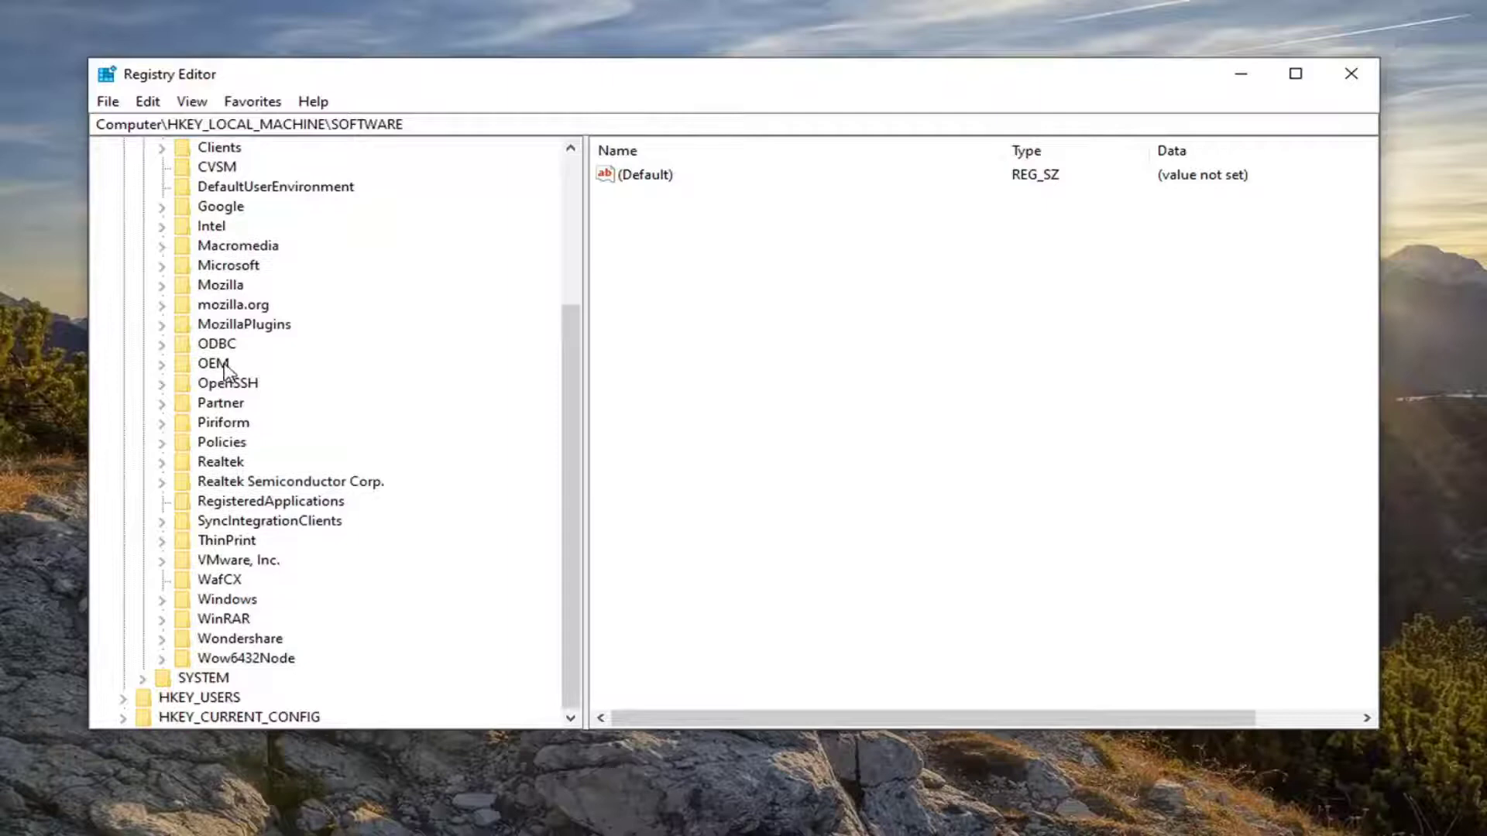
double_click(227, 267)
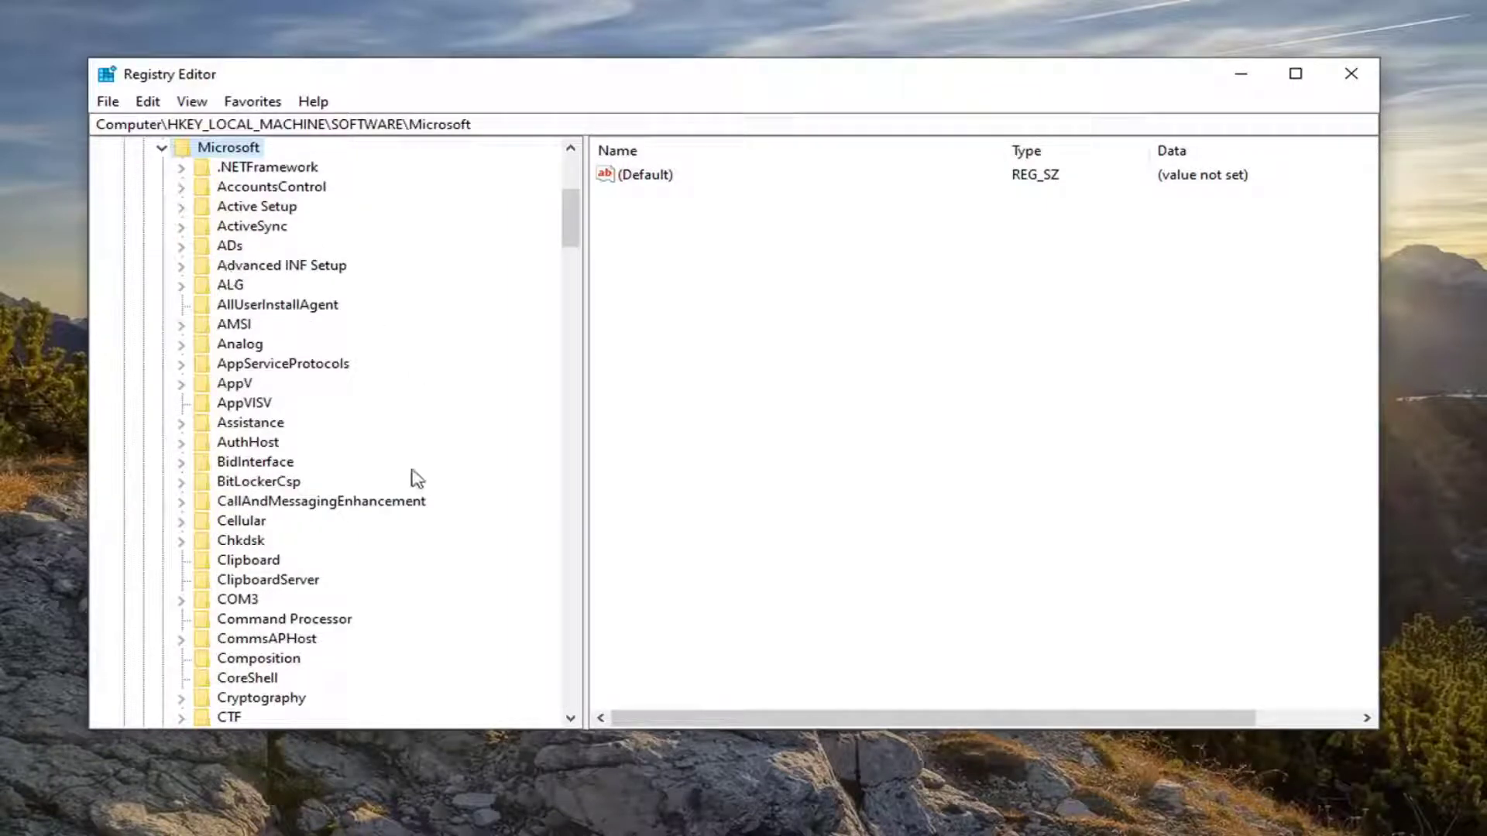
Step: Expand Windows, CurrentVersion and Explorer, then select the Shell Folders key
scroll(356, 523, down, 3)
scroll(326, 526, down, 8)
scroll(295, 526, down, 10)
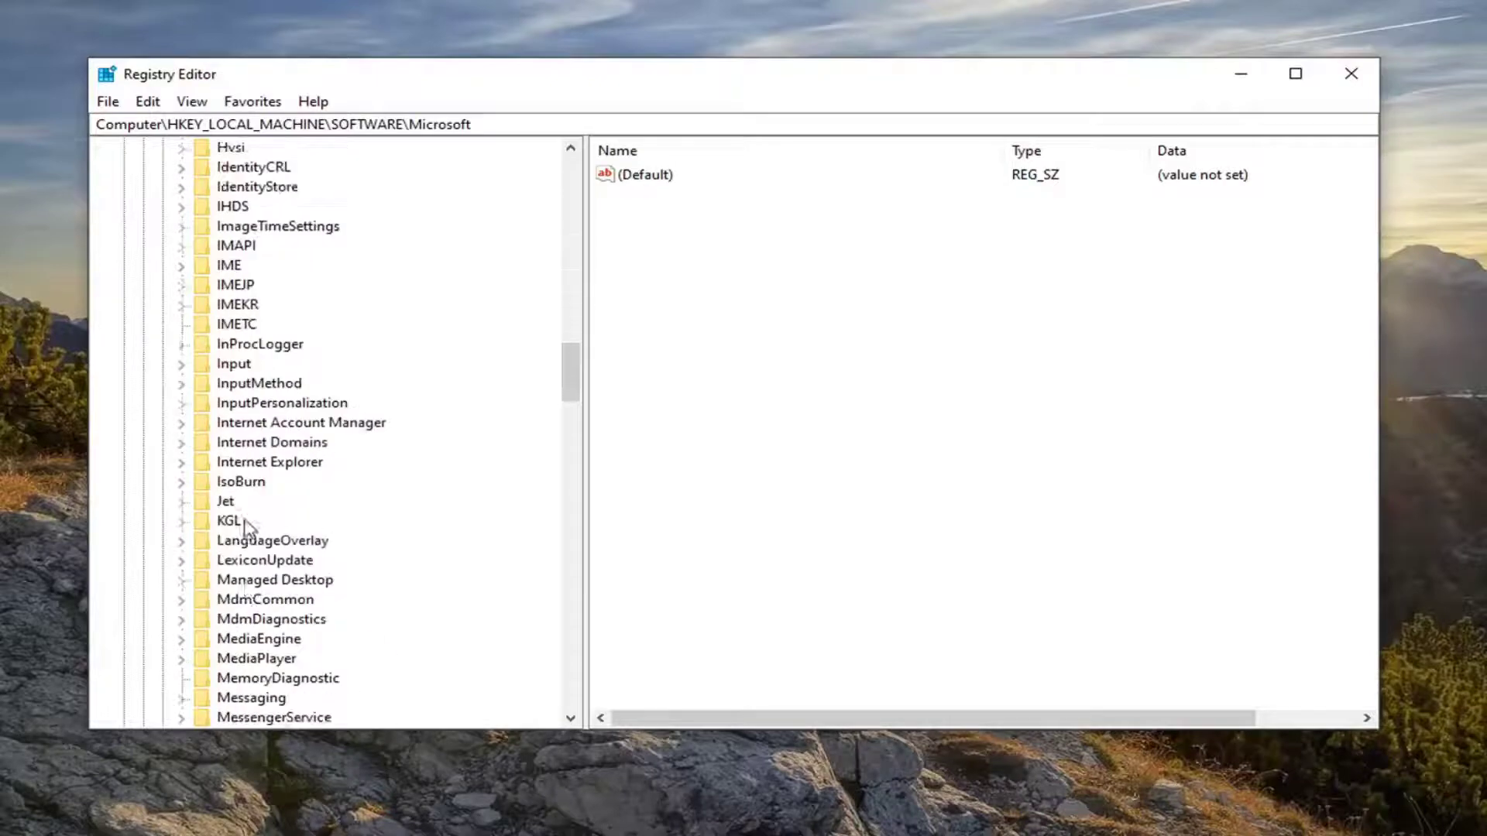
scroll(248, 527, down, 10)
scroll(248, 529, down, 8)
scroll(244, 518, down, 11)
scroll(244, 527, down, 11)
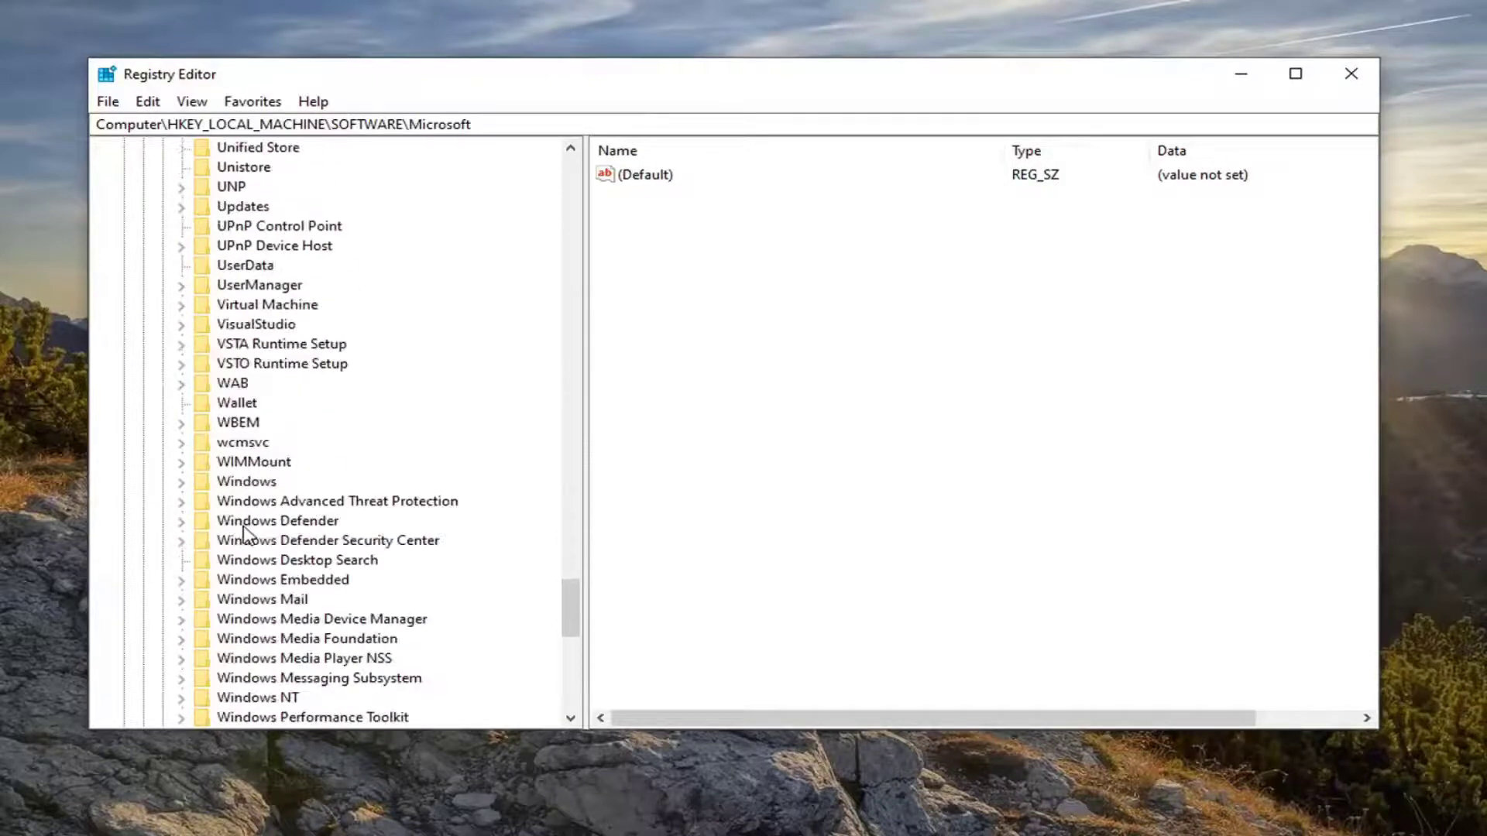
double_click(248, 484)
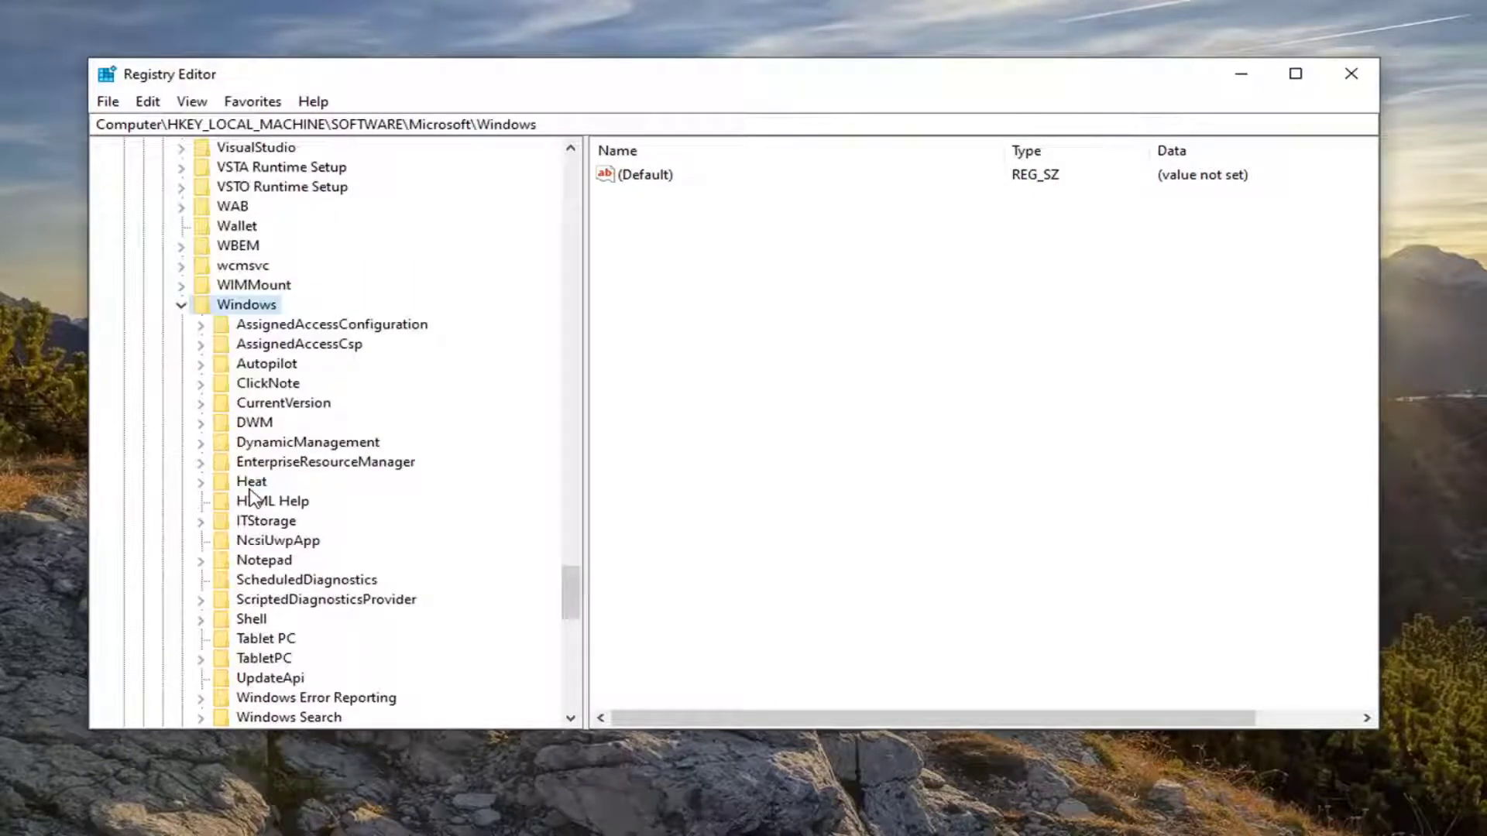
double_click(279, 403)
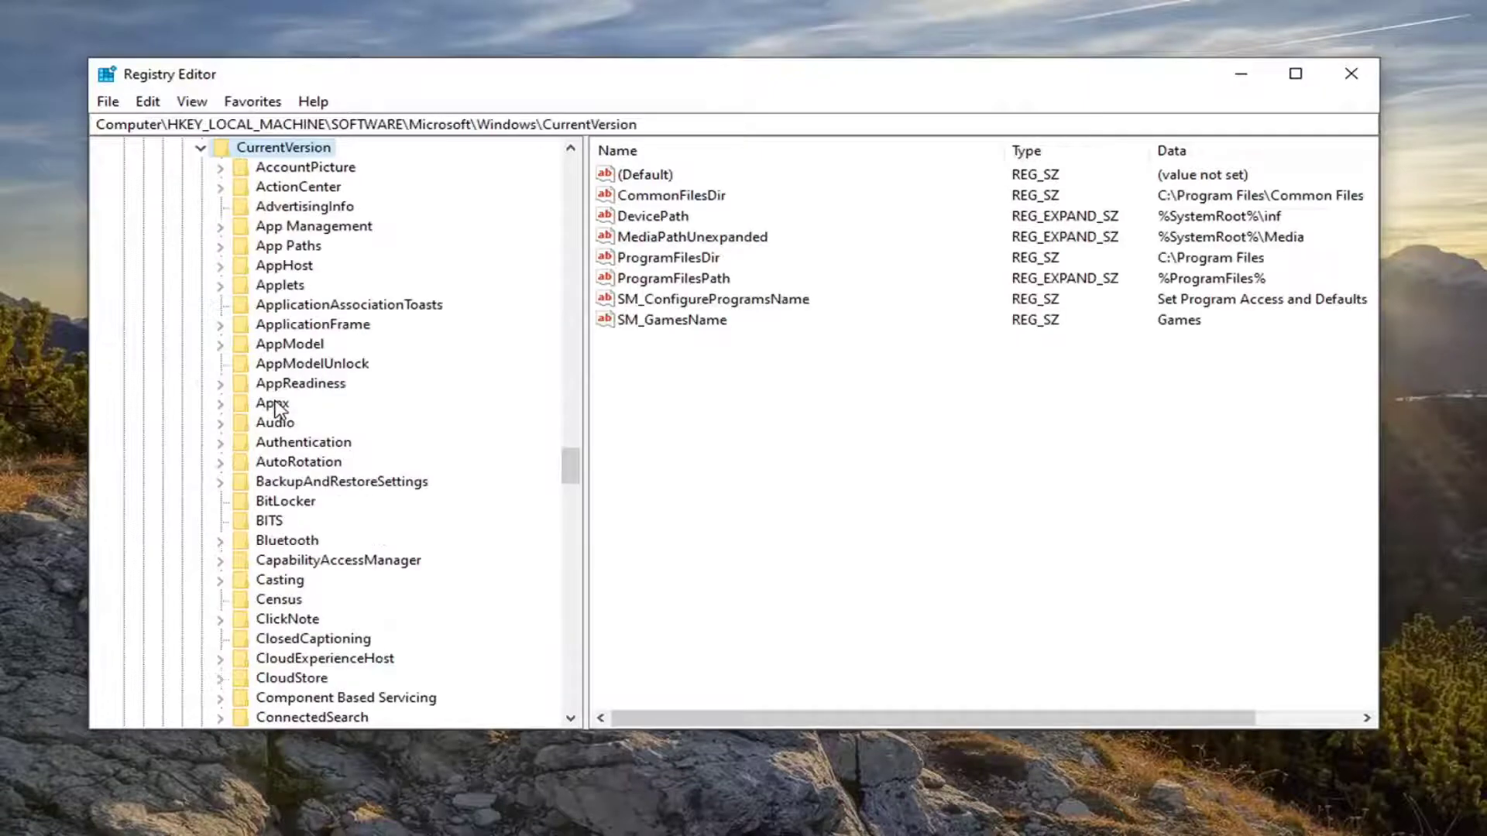
scroll(282, 434, down, 4)
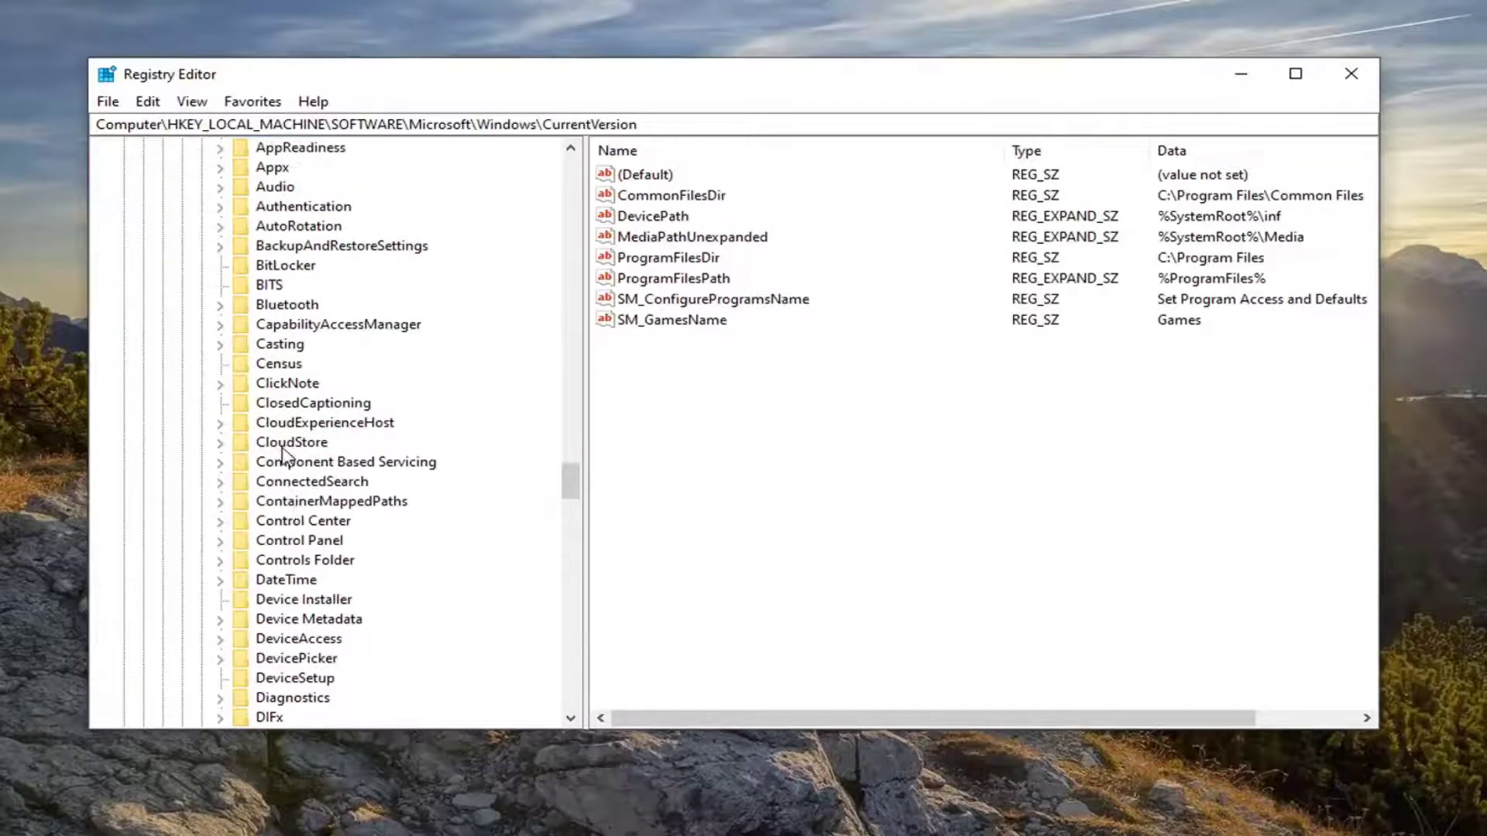
scroll(313, 557, down, 2)
scroll(314, 608, down, 2)
double_click(290, 580)
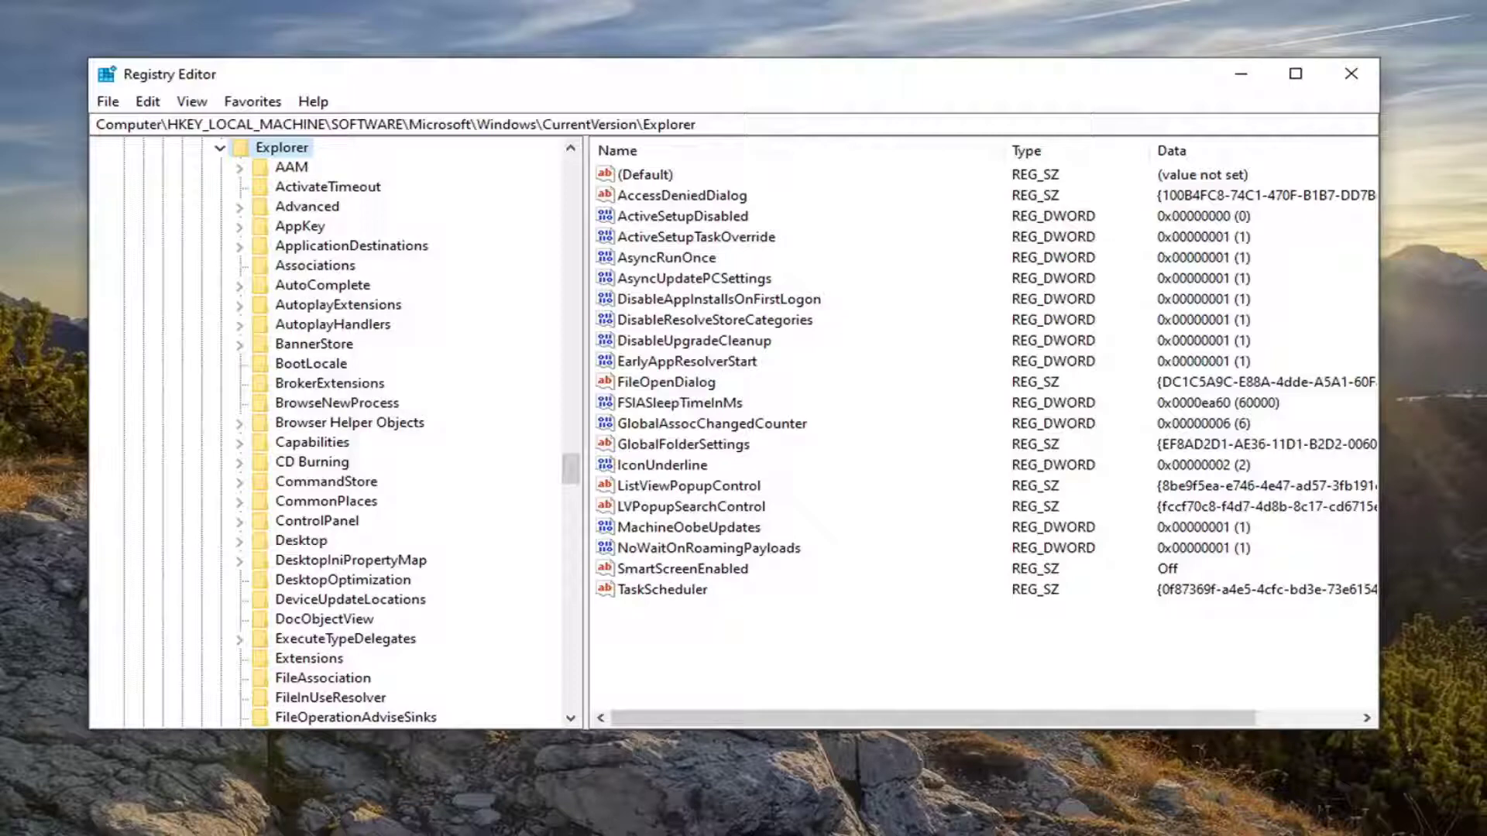
scroll(381, 514, down, 3)
scroll(364, 527, down, 6)
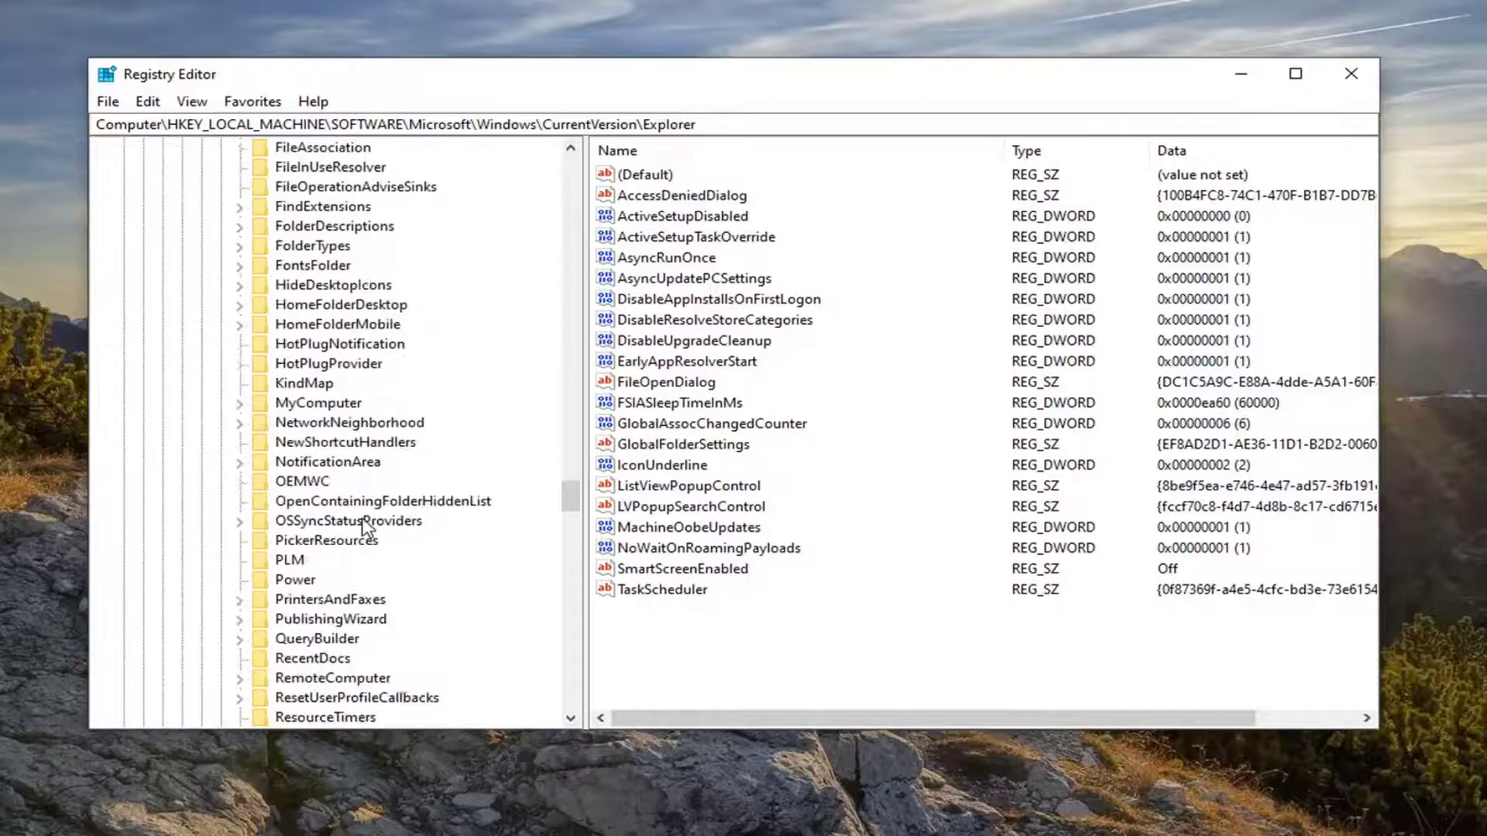
scroll(364, 529, down, 5)
click(319, 503)
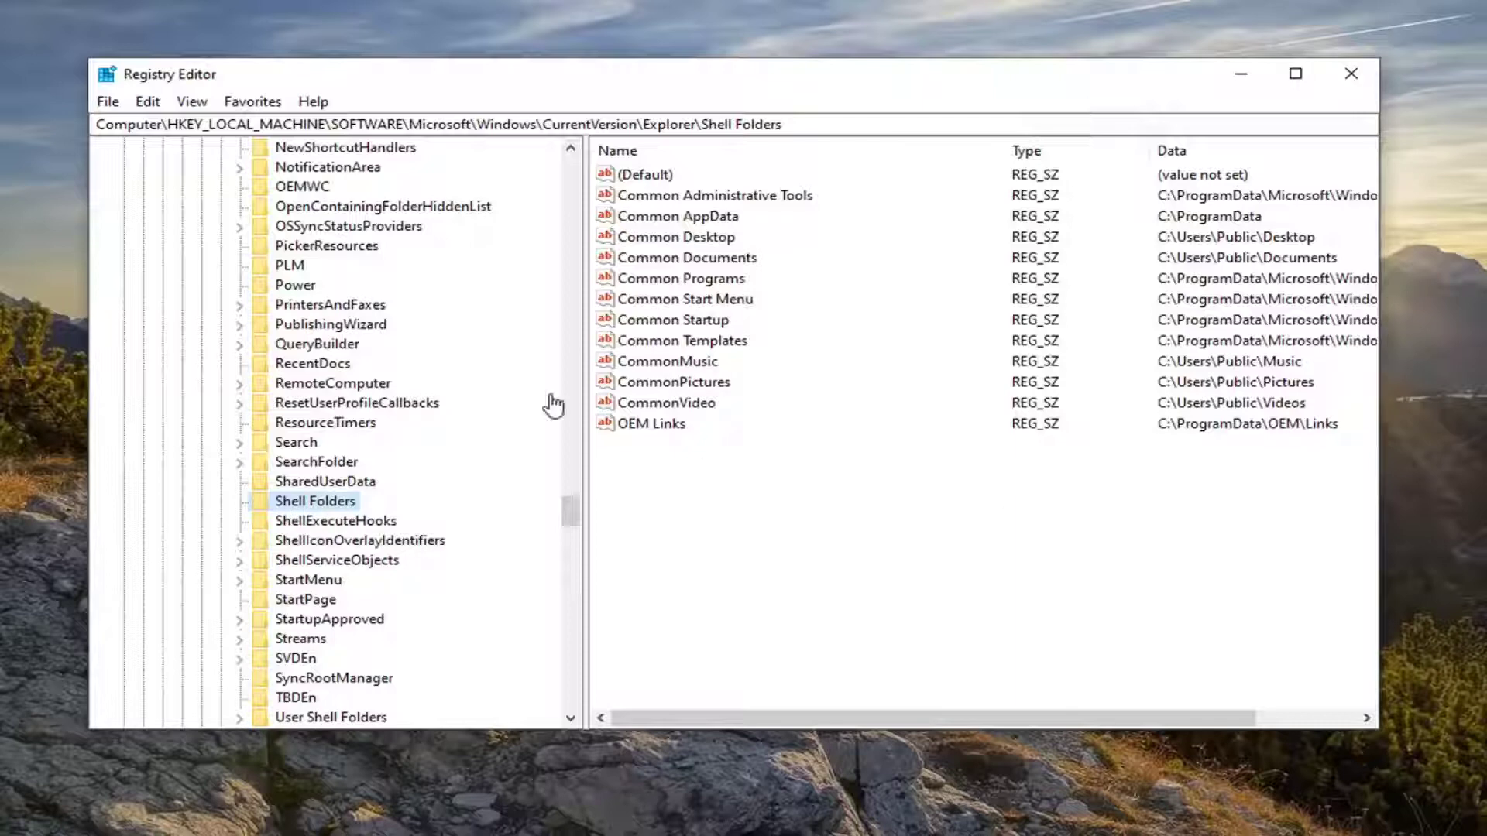
Step: Rename the Explorer Shell Folders key to 'Shell Folder...'
right_click(322, 510)
click(391, 619)
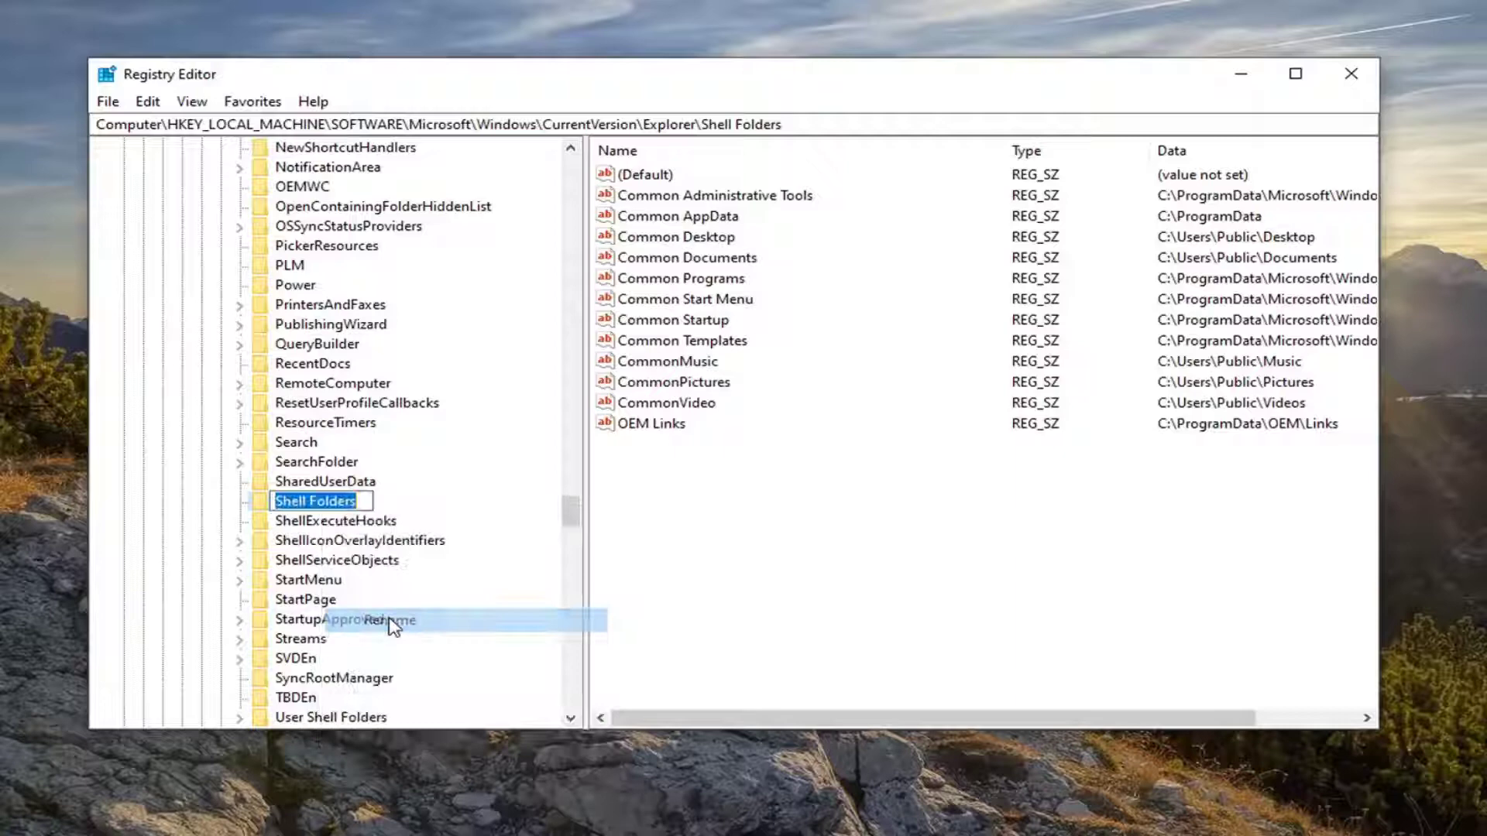
click(298, 501)
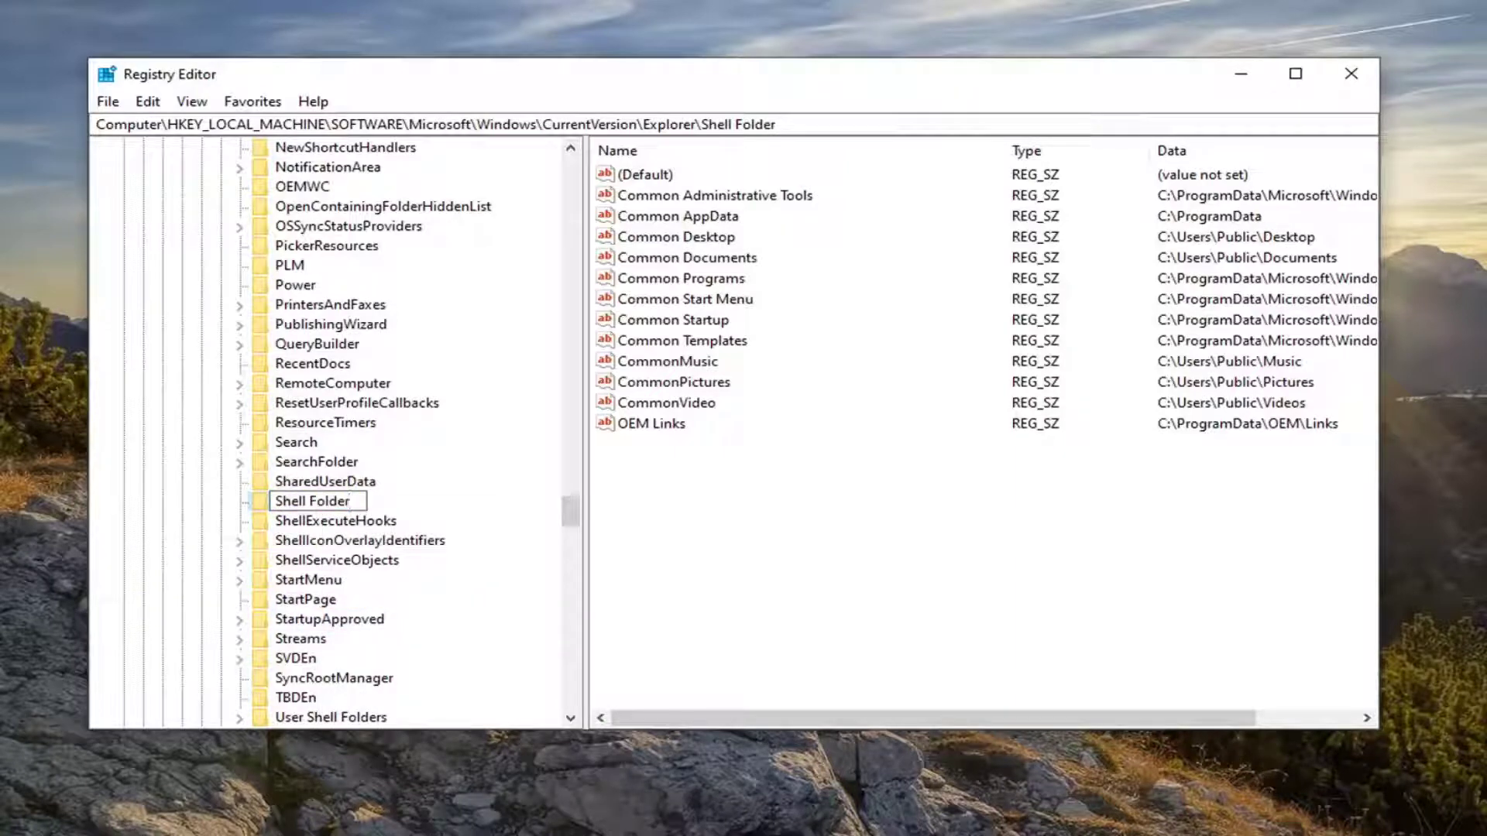
text(.)
text(..)
key(Return)
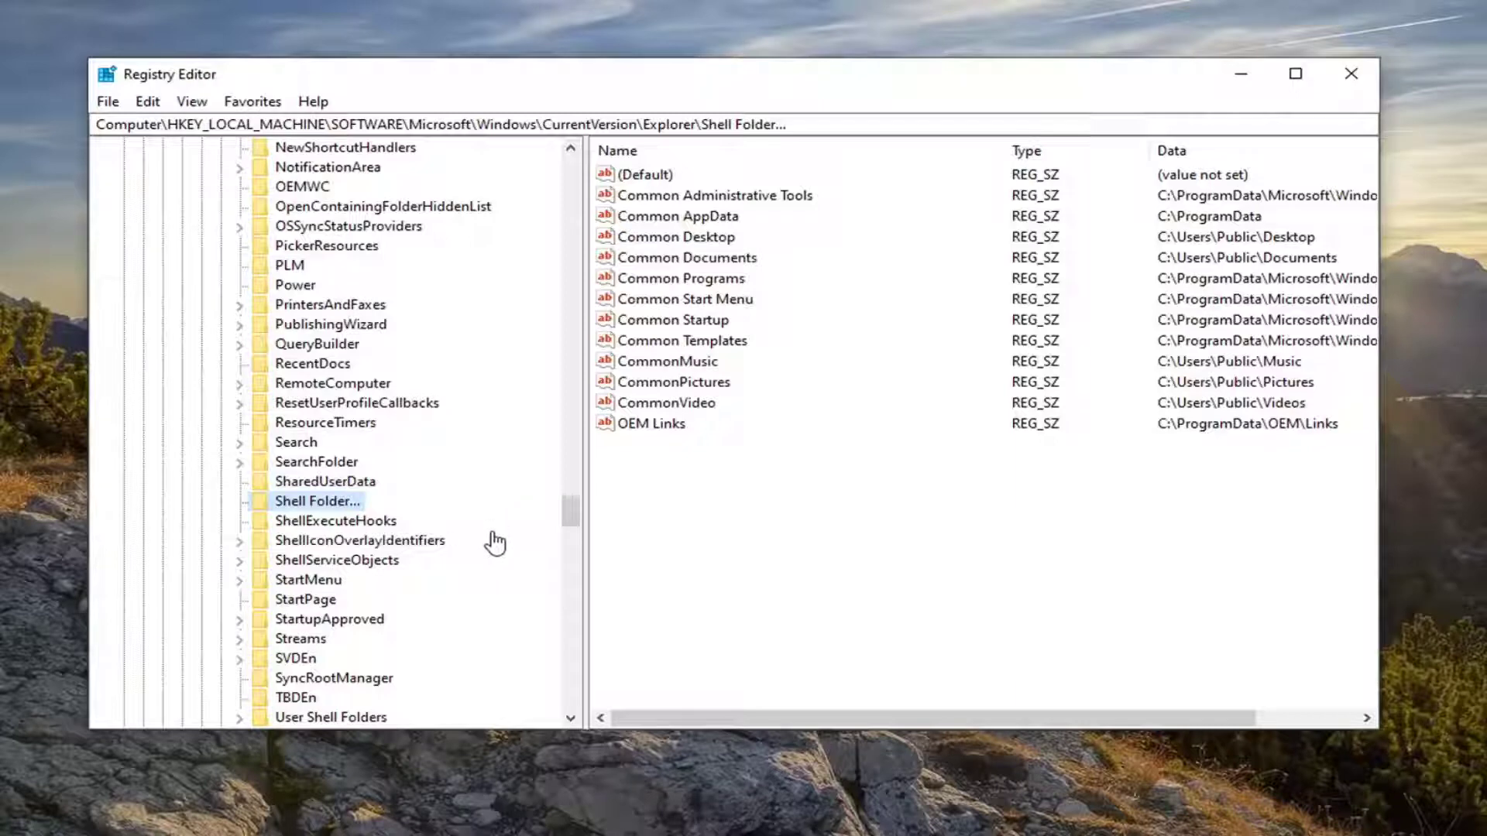
Step: Delete 'User ' from the User Shell Folders key name, making it 'Shell Folders'
scroll(331, 617, down, 1)
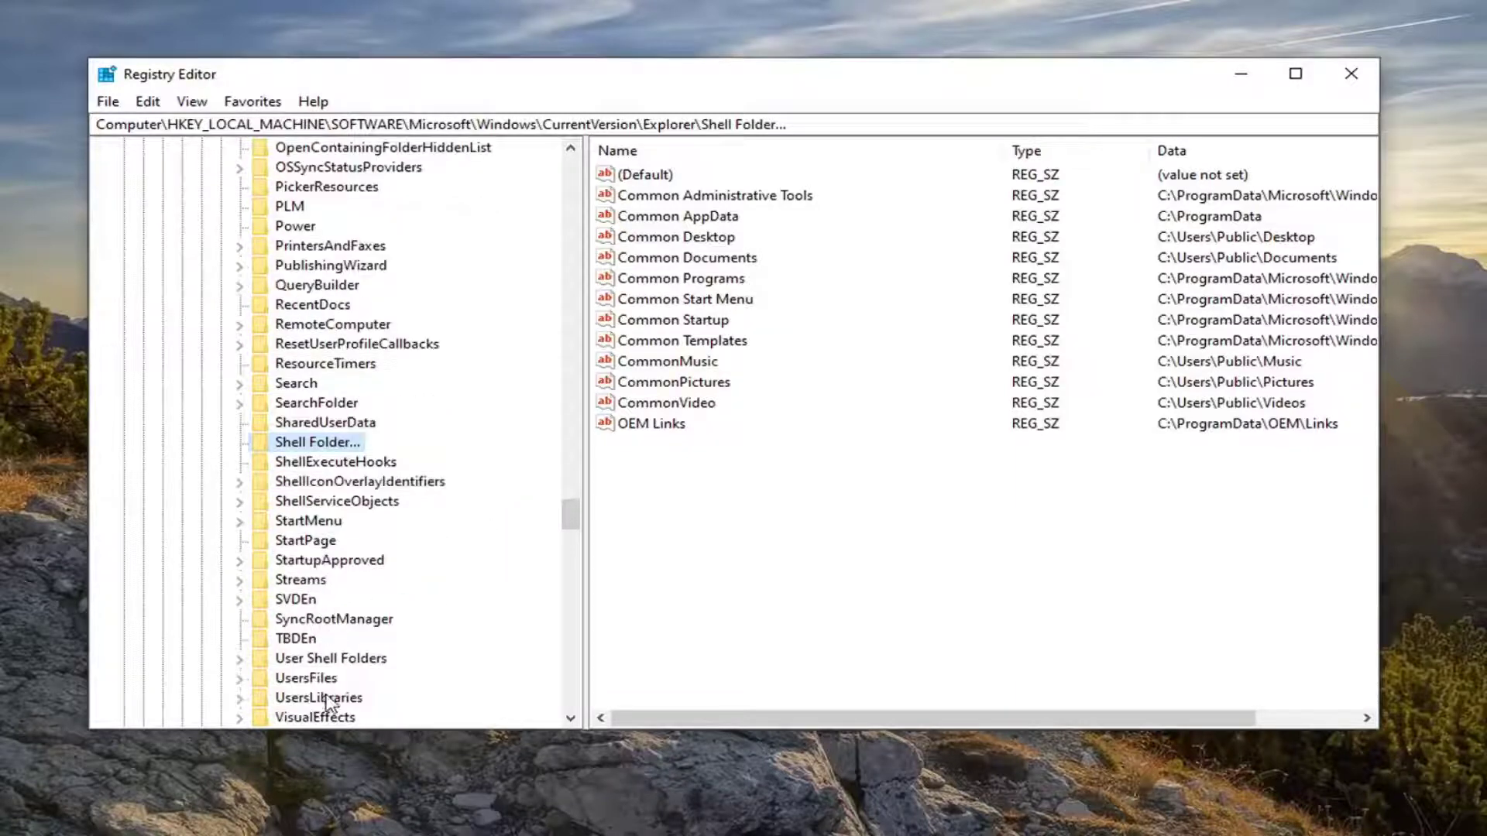
click(353, 660)
scroll(355, 663, down, 1)
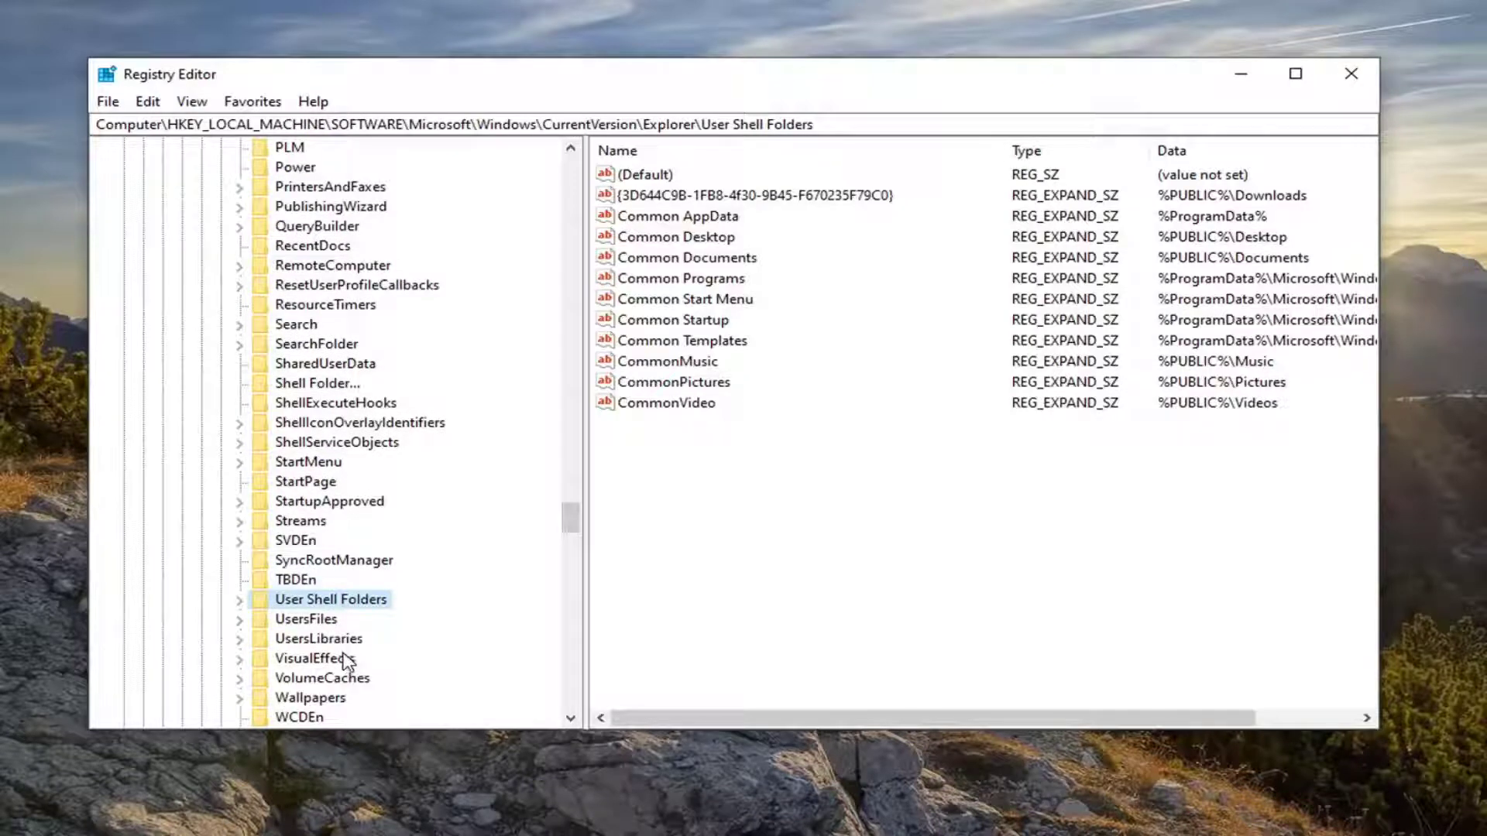
right_click(314, 605)
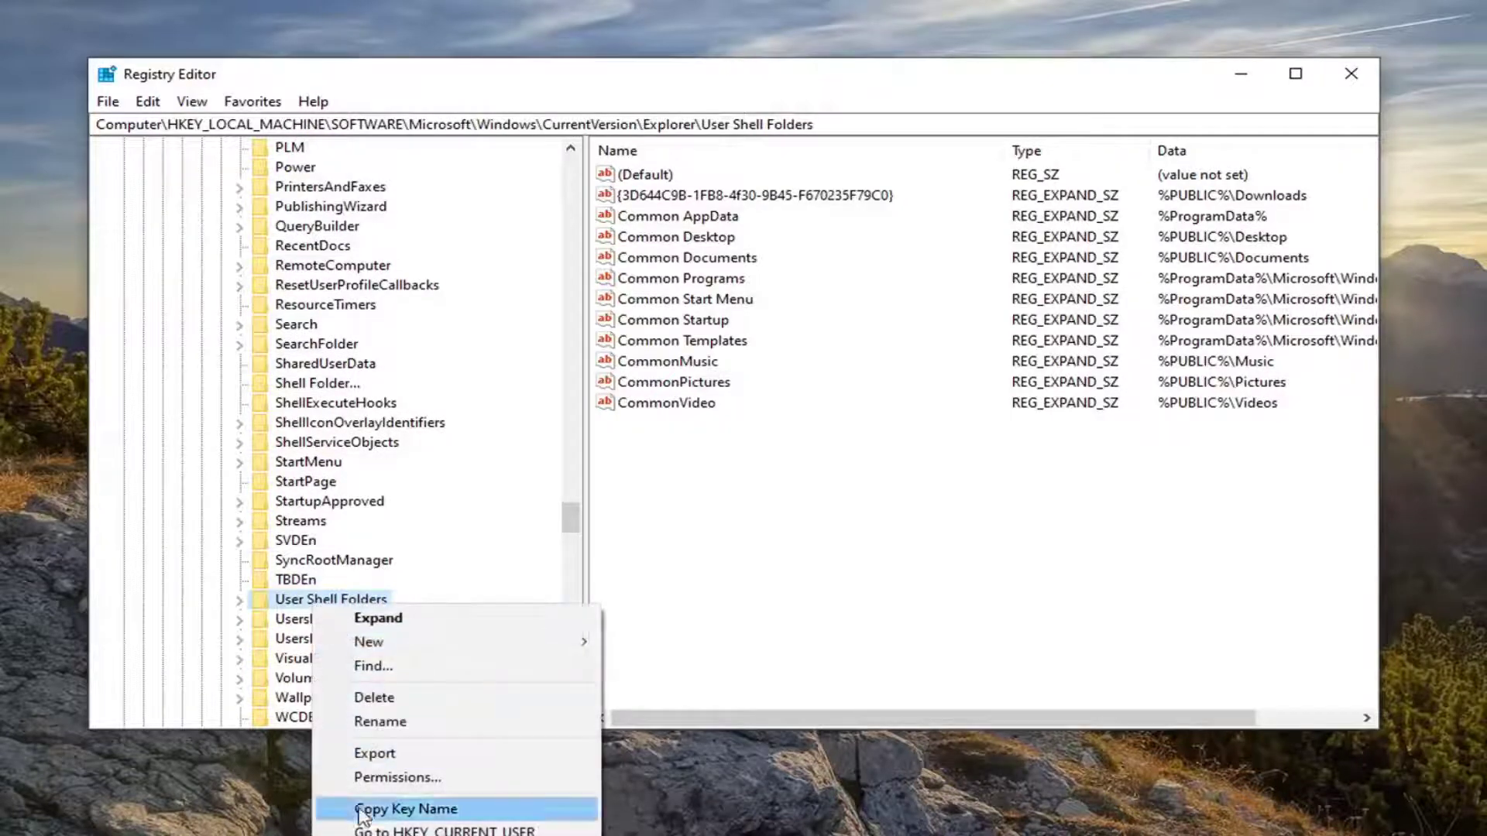
click(374, 721)
click(308, 598)
drag(307, 599, 276, 598)
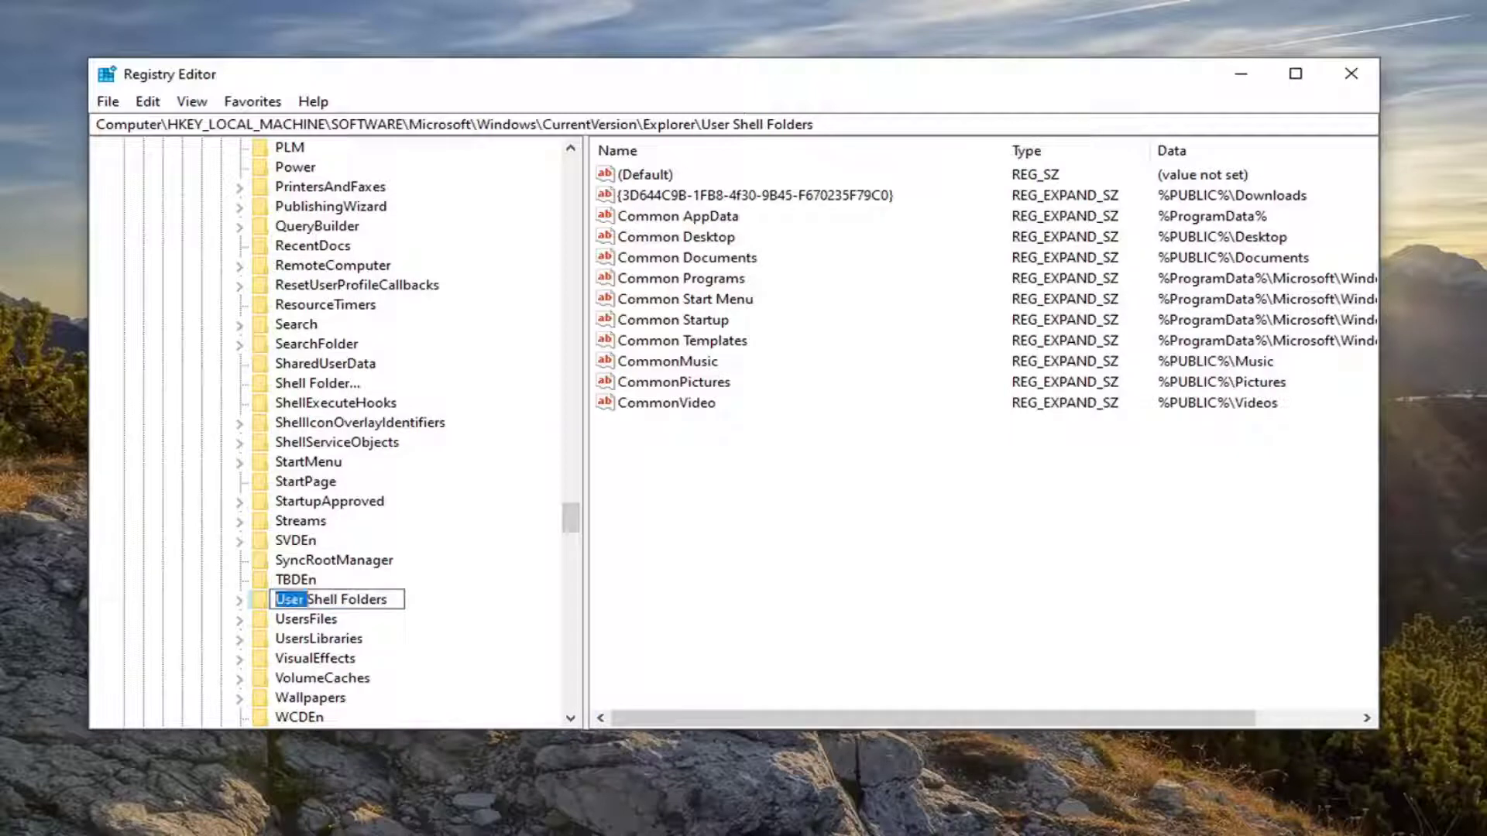
key(BackSpace)
key(Return)
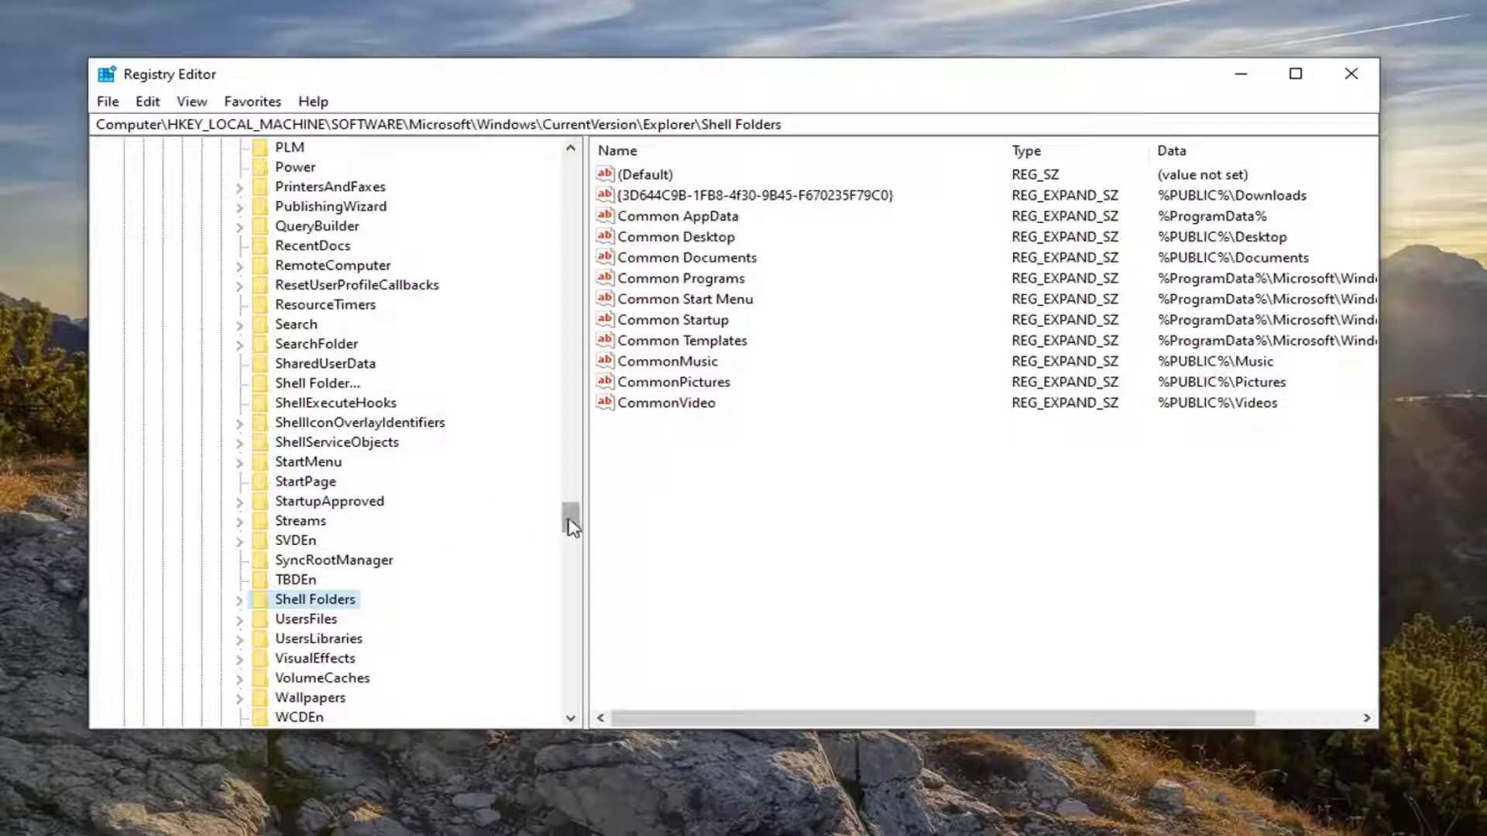
drag(570, 517, 571, 519)
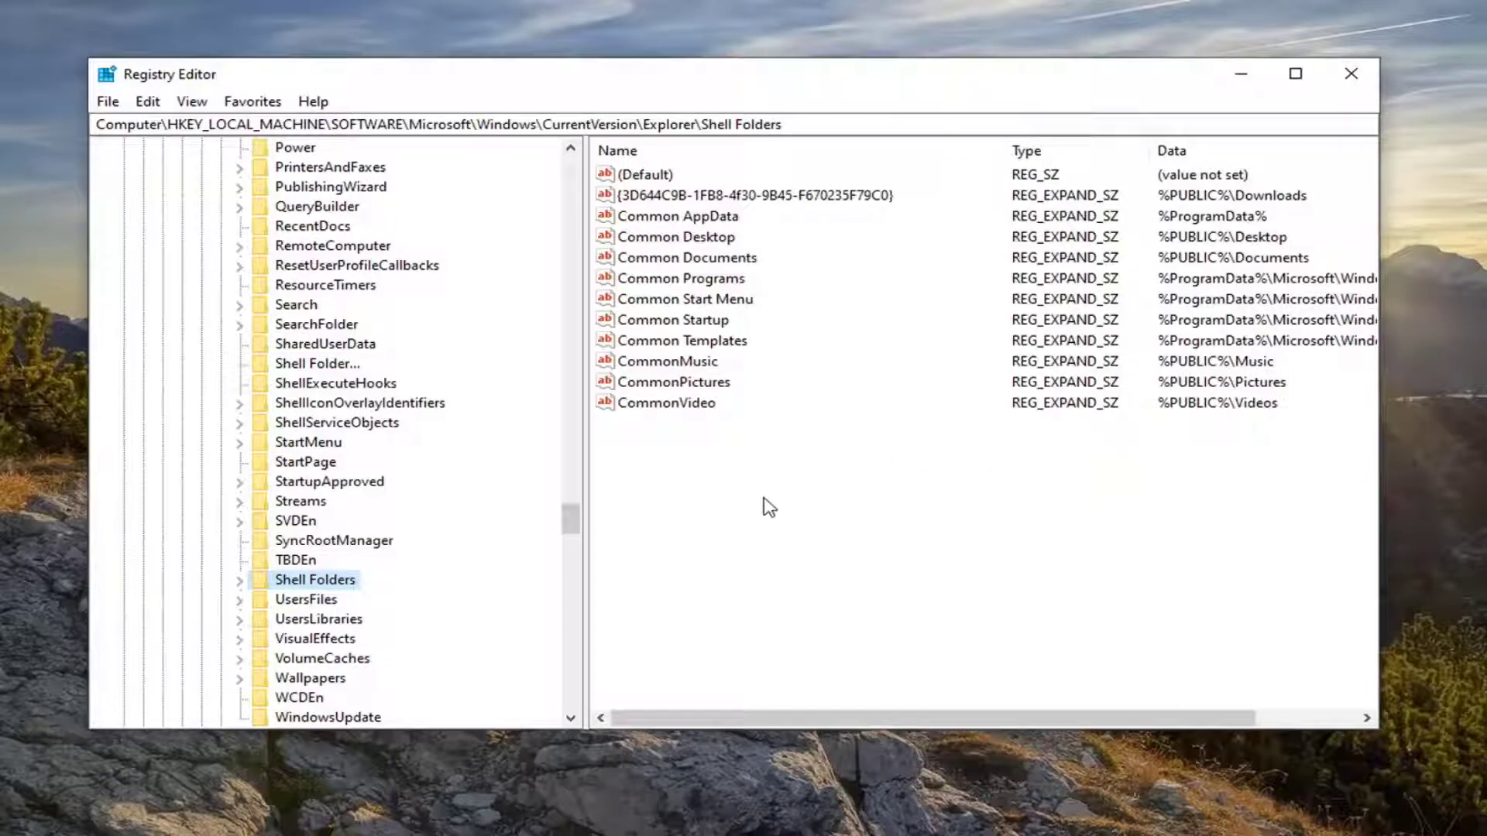
mouse_move(571, 517)
mouse_down()
mouse_move(539, 517)
mouse_move(519, 215)
mouse_move(568, 343)
mouse_move(538, 674)
mouse_up()
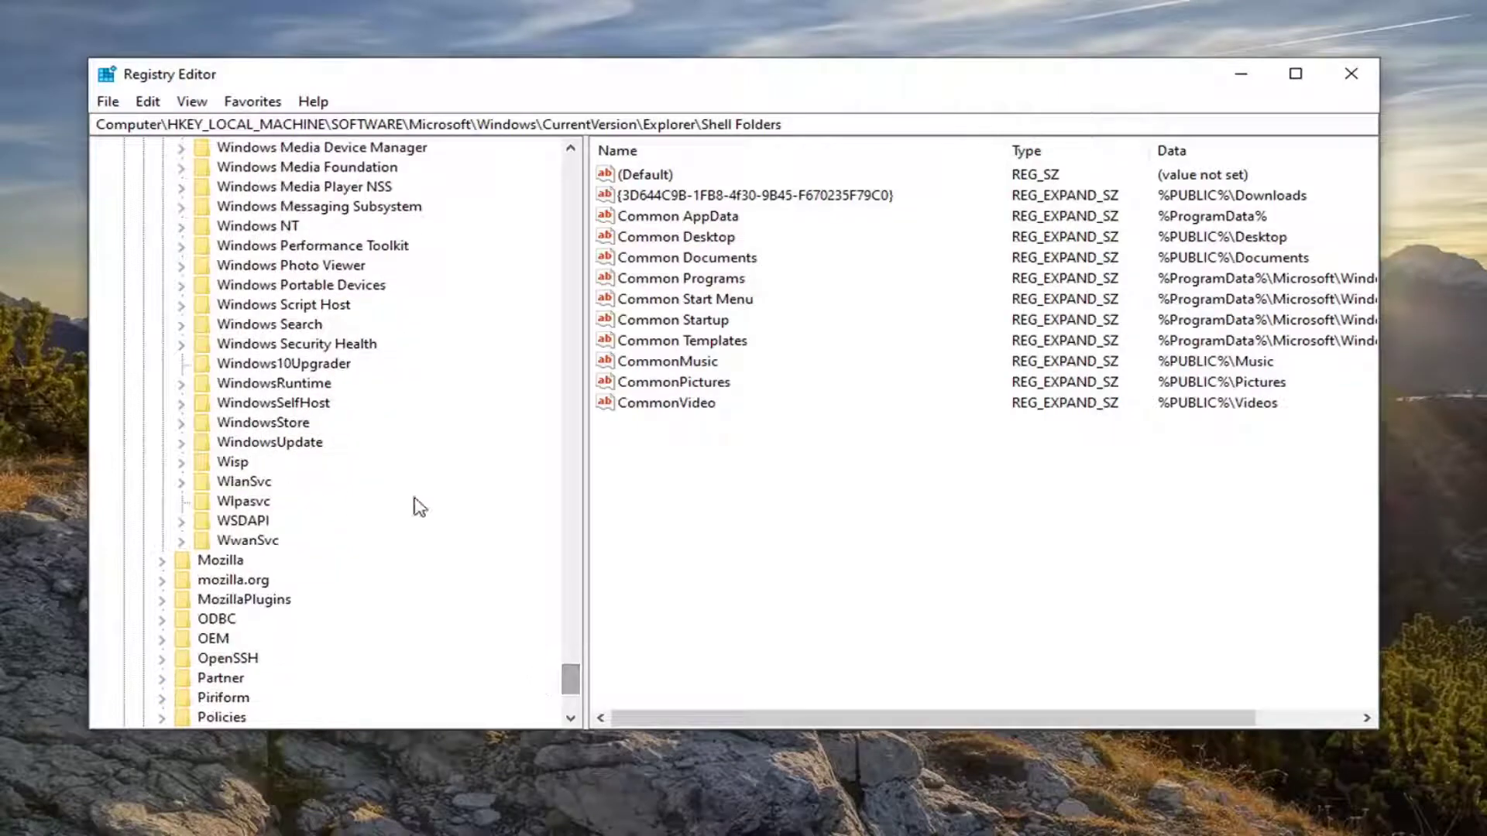
Step: Rename the new Shell Folders key to 'Use Shell Folders'
scroll(568, 554, up, 5)
mouse_move(567, 661)
mouse_down()
mouse_move(584, 422)
mouse_move(570, 453)
mouse_move(571, 405)
mouse_move(571, 541)
mouse_move(571, 520)
mouse_up()
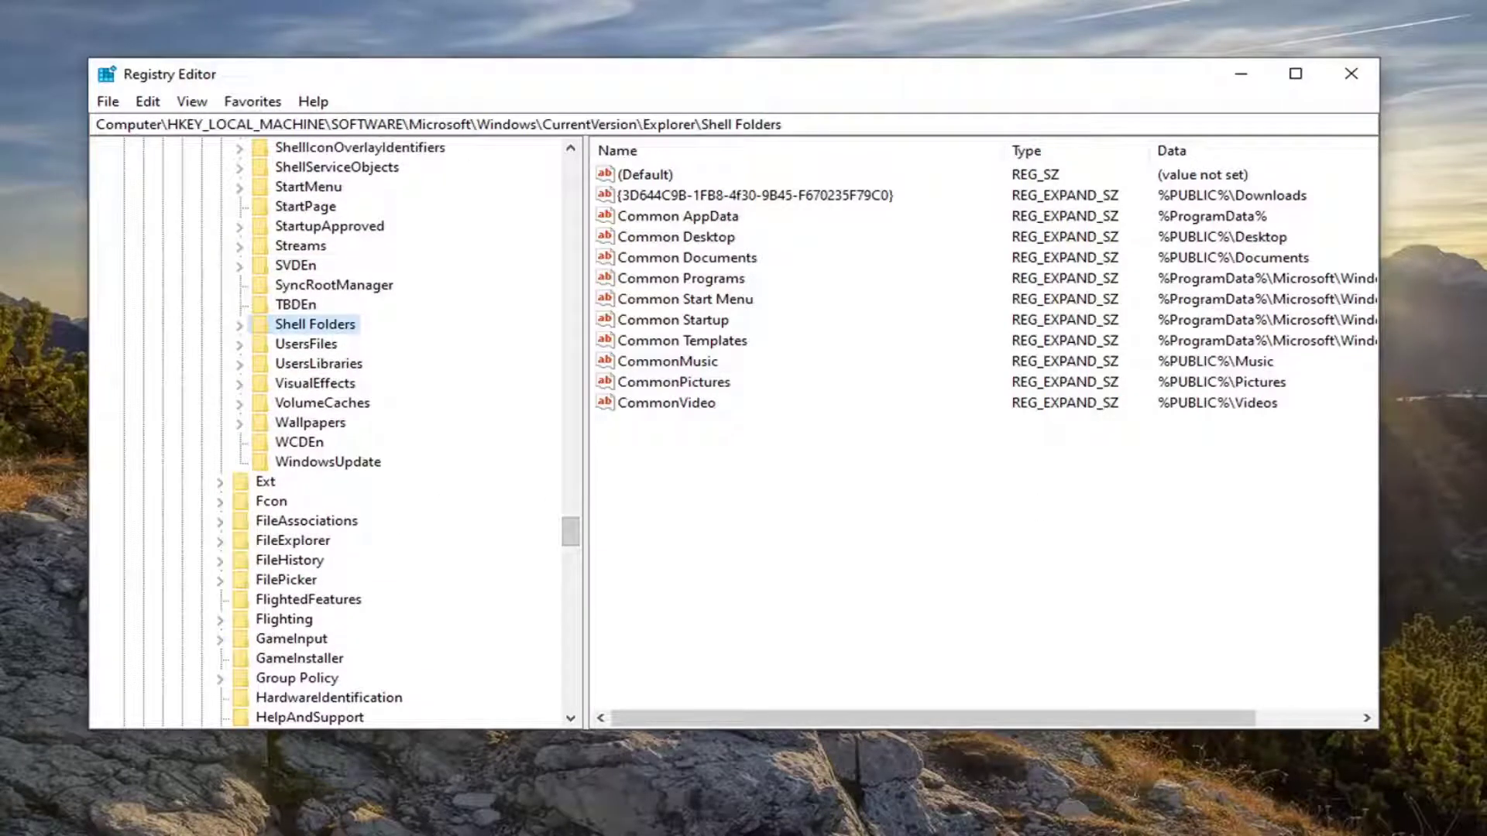
right_click(309, 322)
click(370, 439)
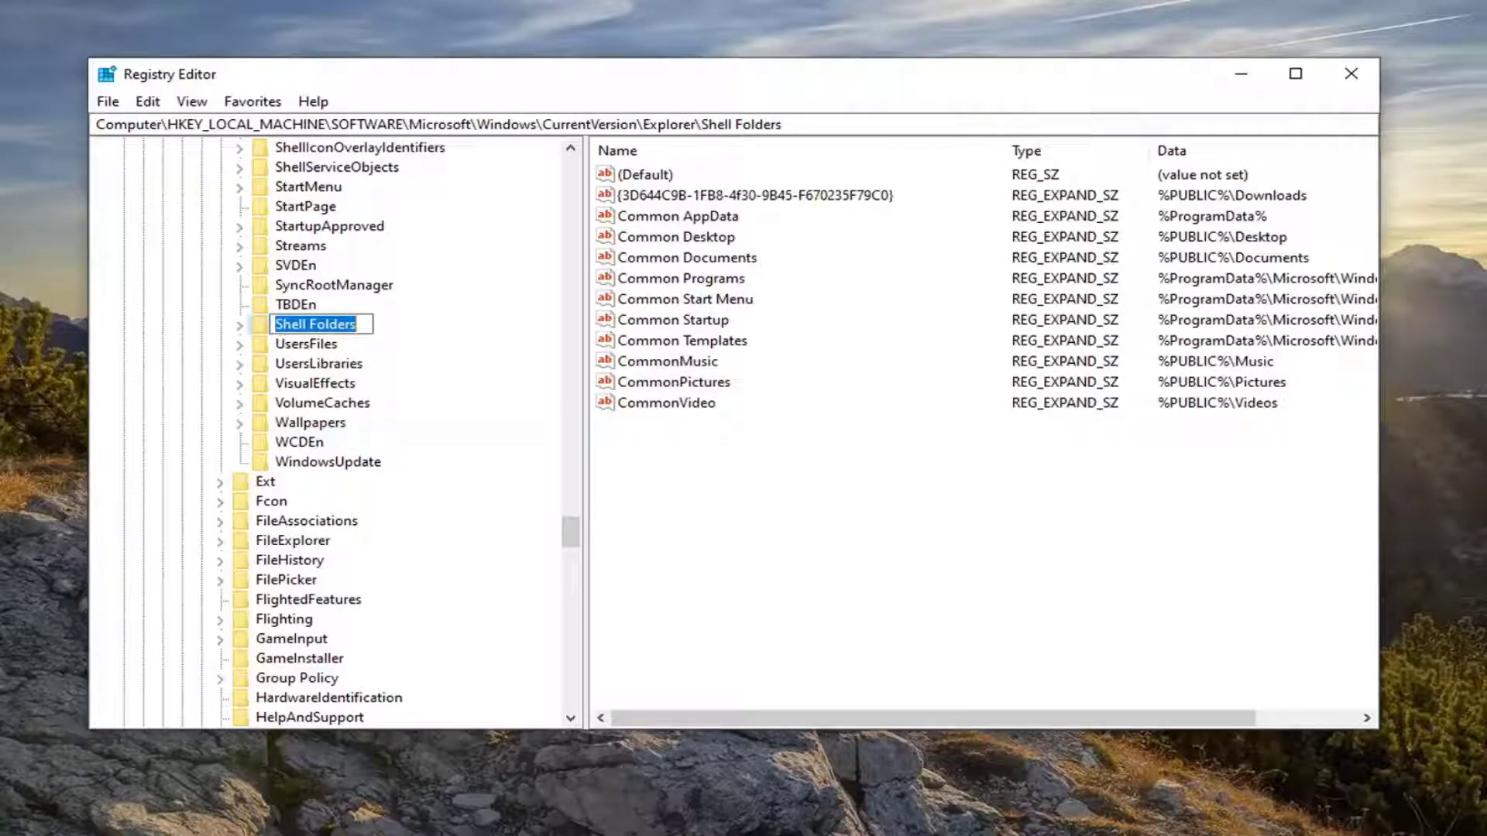
key(Home)
text(Us)
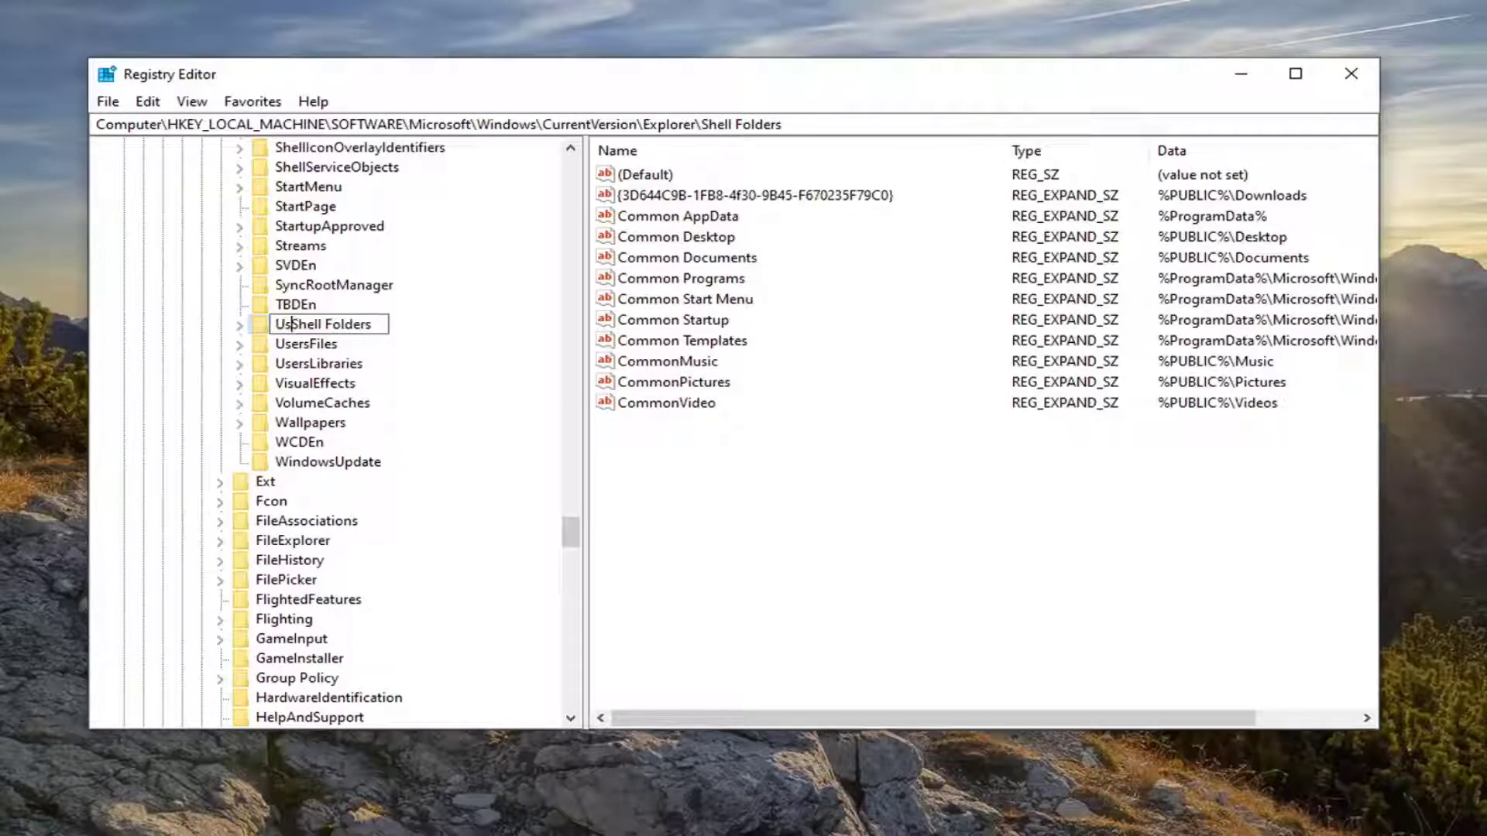
text(e)
key(Return)
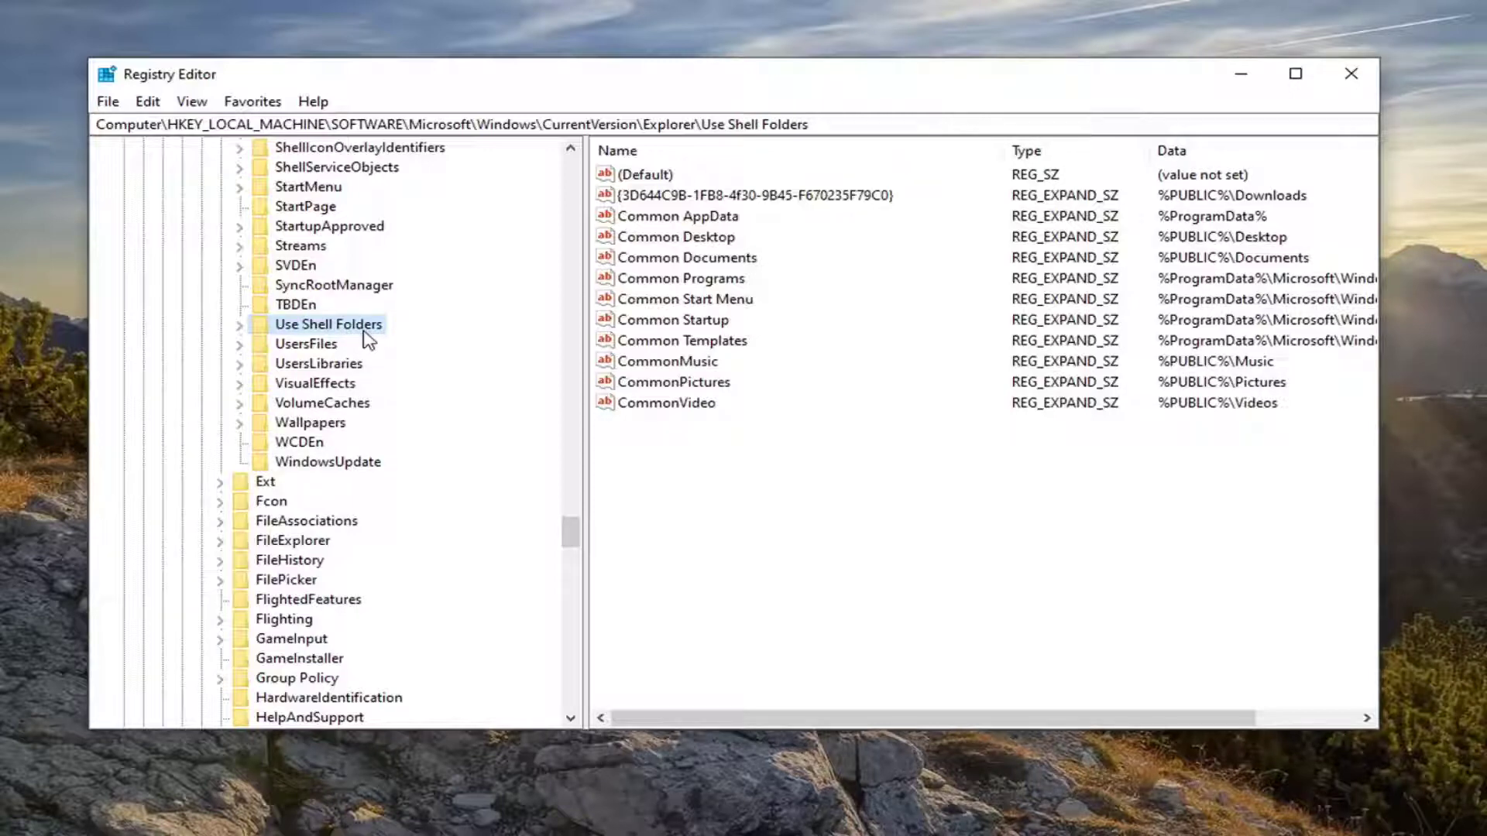
Step: Restore the 'Shell Folder...' key's name to 'Shell Folders'
scroll(356, 340, up, 2)
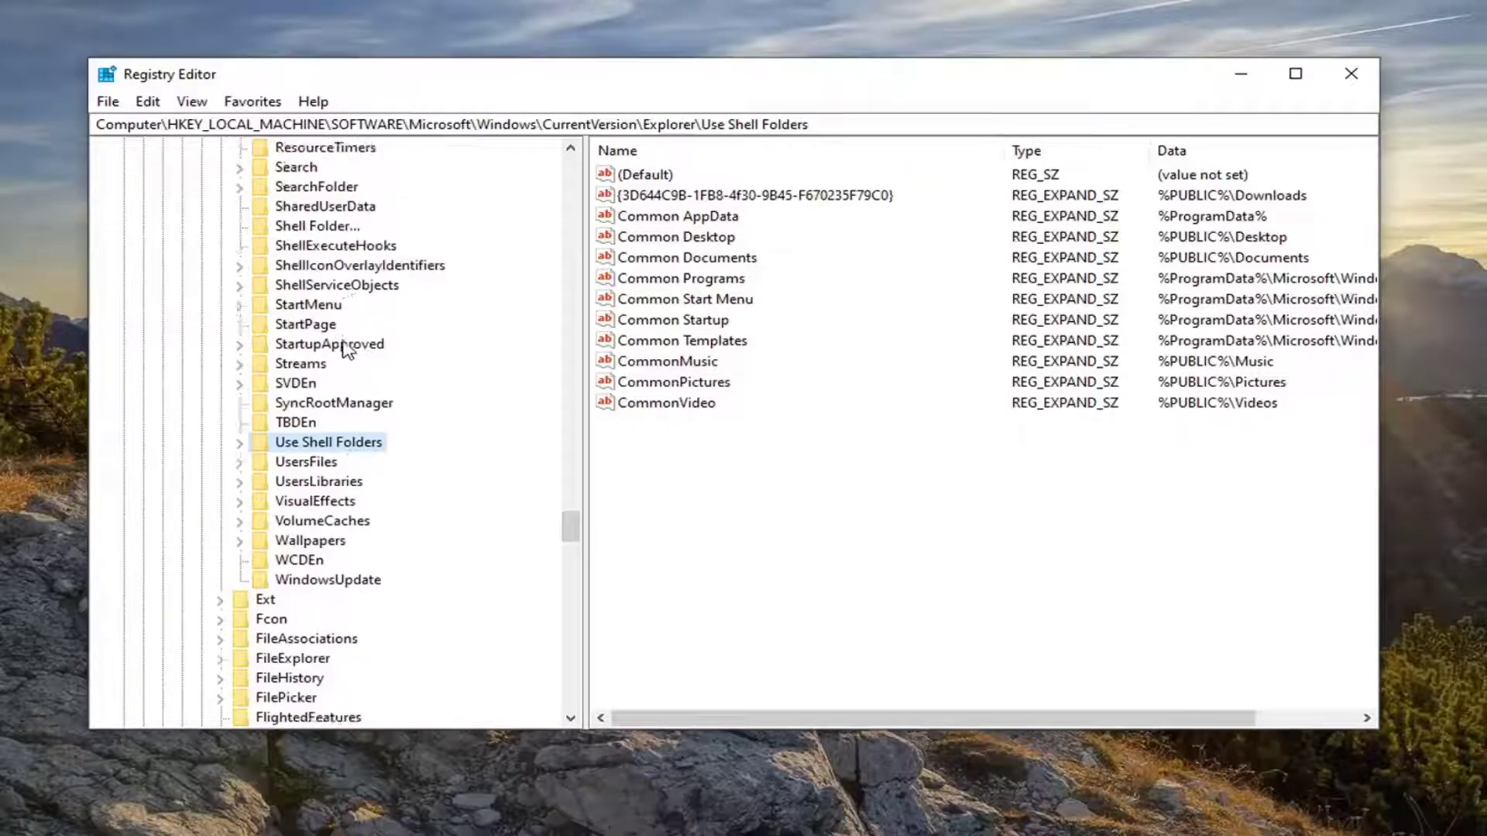
scroll(341, 387, up, 1)
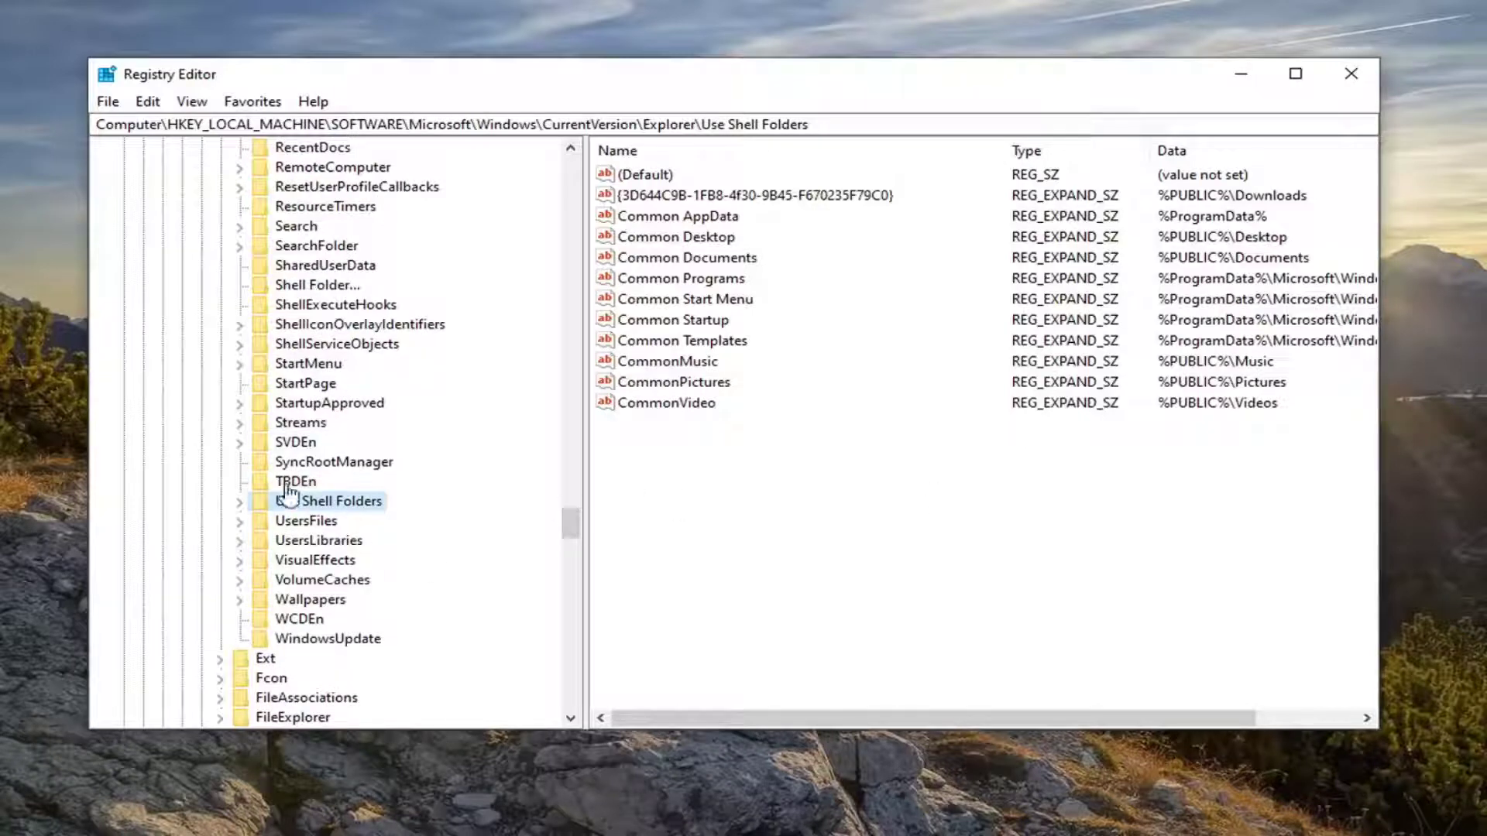
click(335, 290)
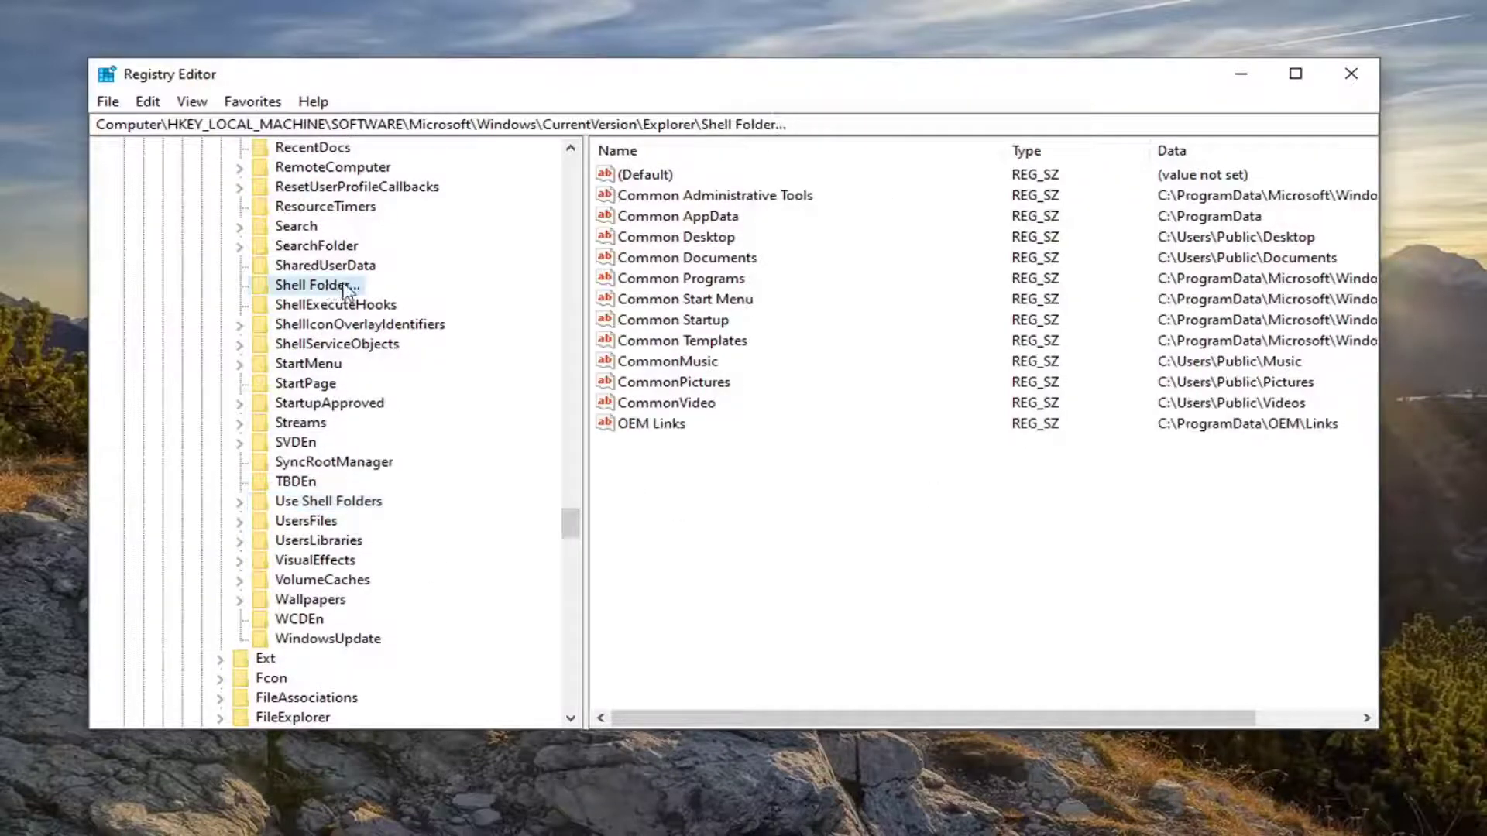
right_click(344, 286)
click(411, 401)
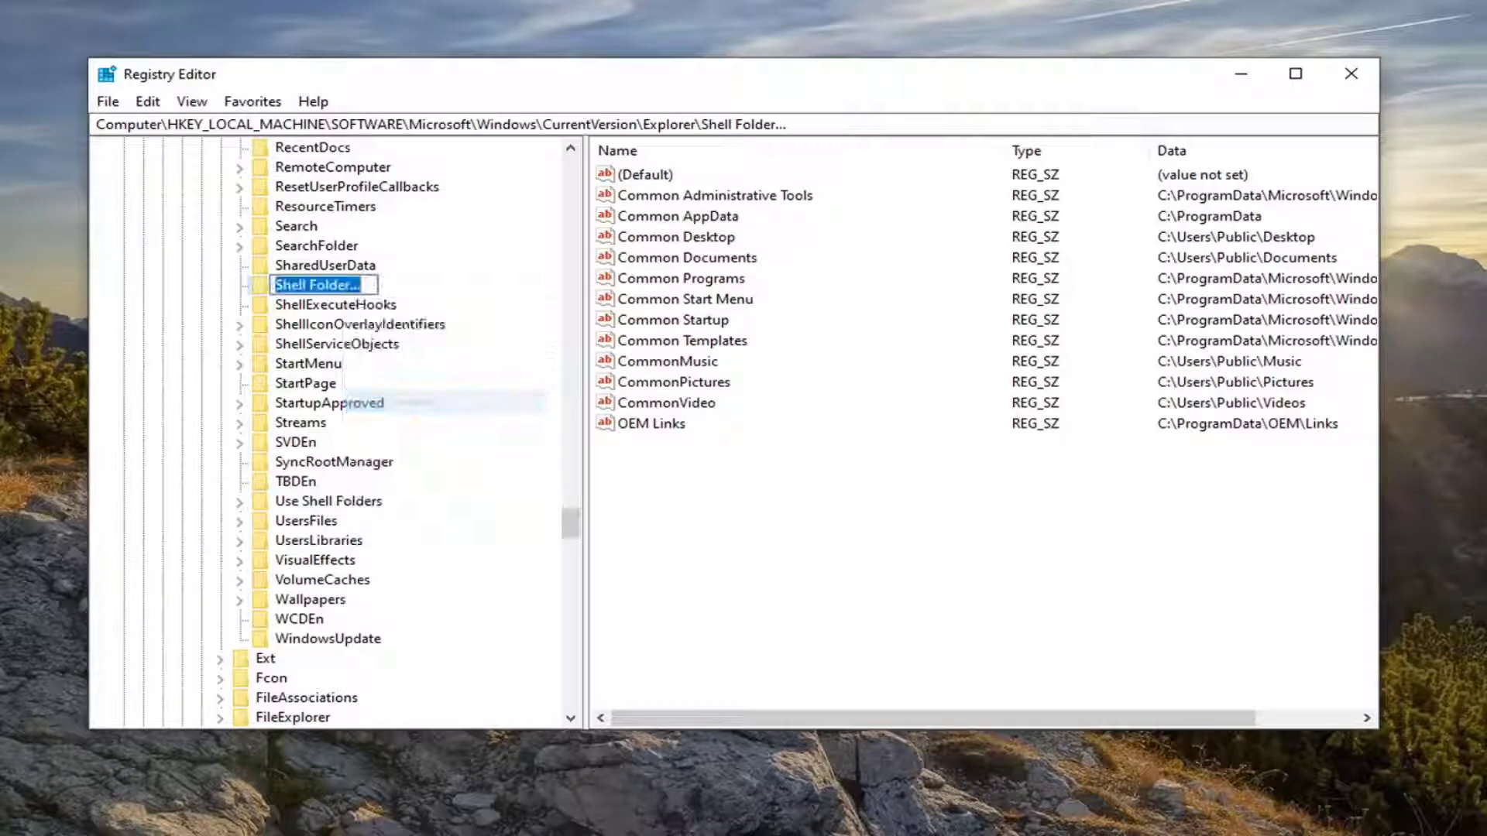
key(BackSpace)
key(BackSpace)
key(BackSpace)
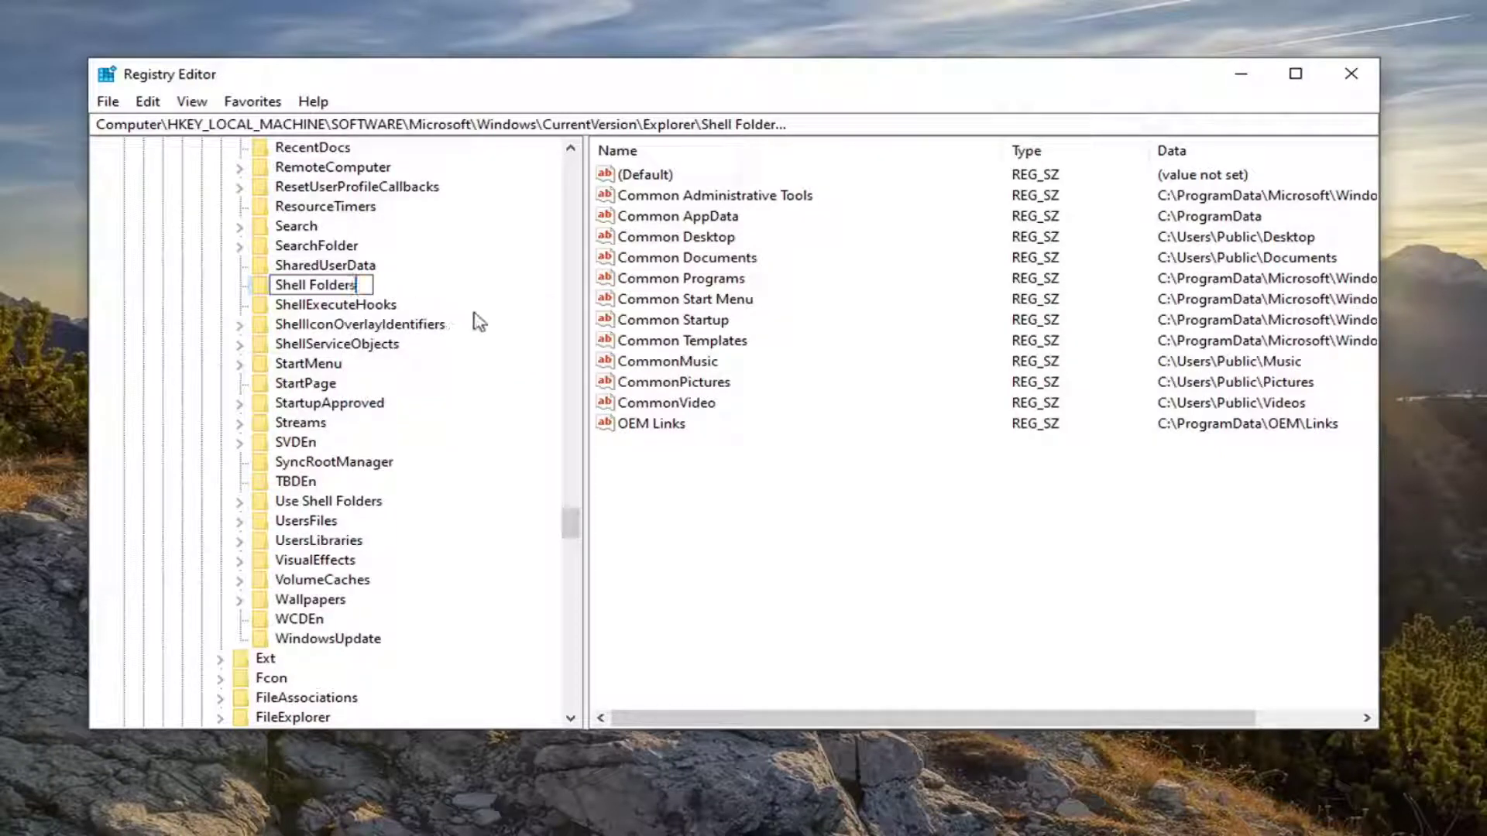
text(s)
key(Return)
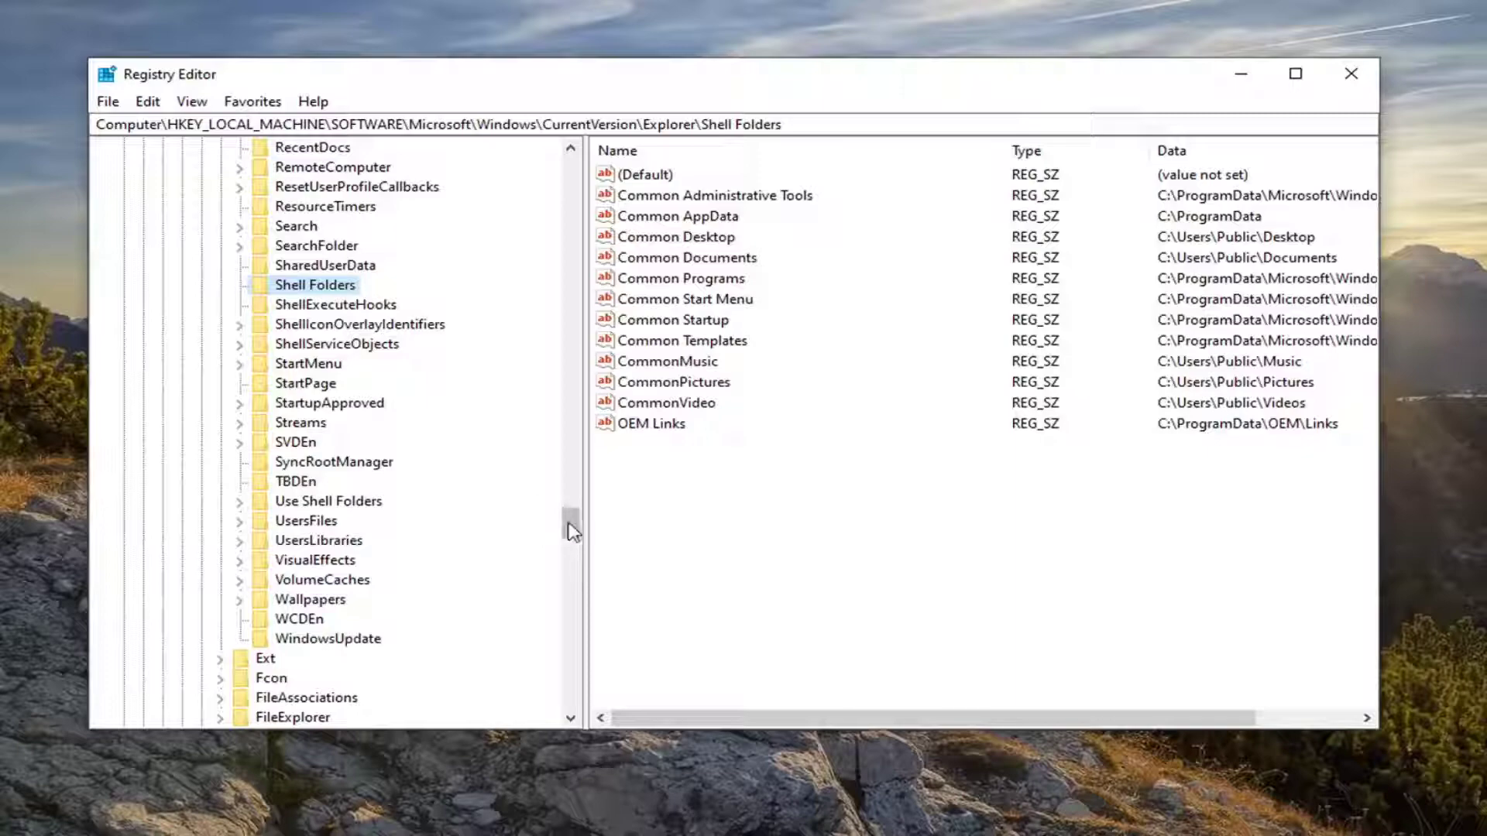
Step: Collapse CurrentVersion, Windows, Microsoft, SOFTWARE and HKEY_LOCAL_MACHINE, then select Computer
mouse_move(571, 520)
mouse_down()
mouse_move(526, 460)
mouse_move(521, 402)
mouse_up()
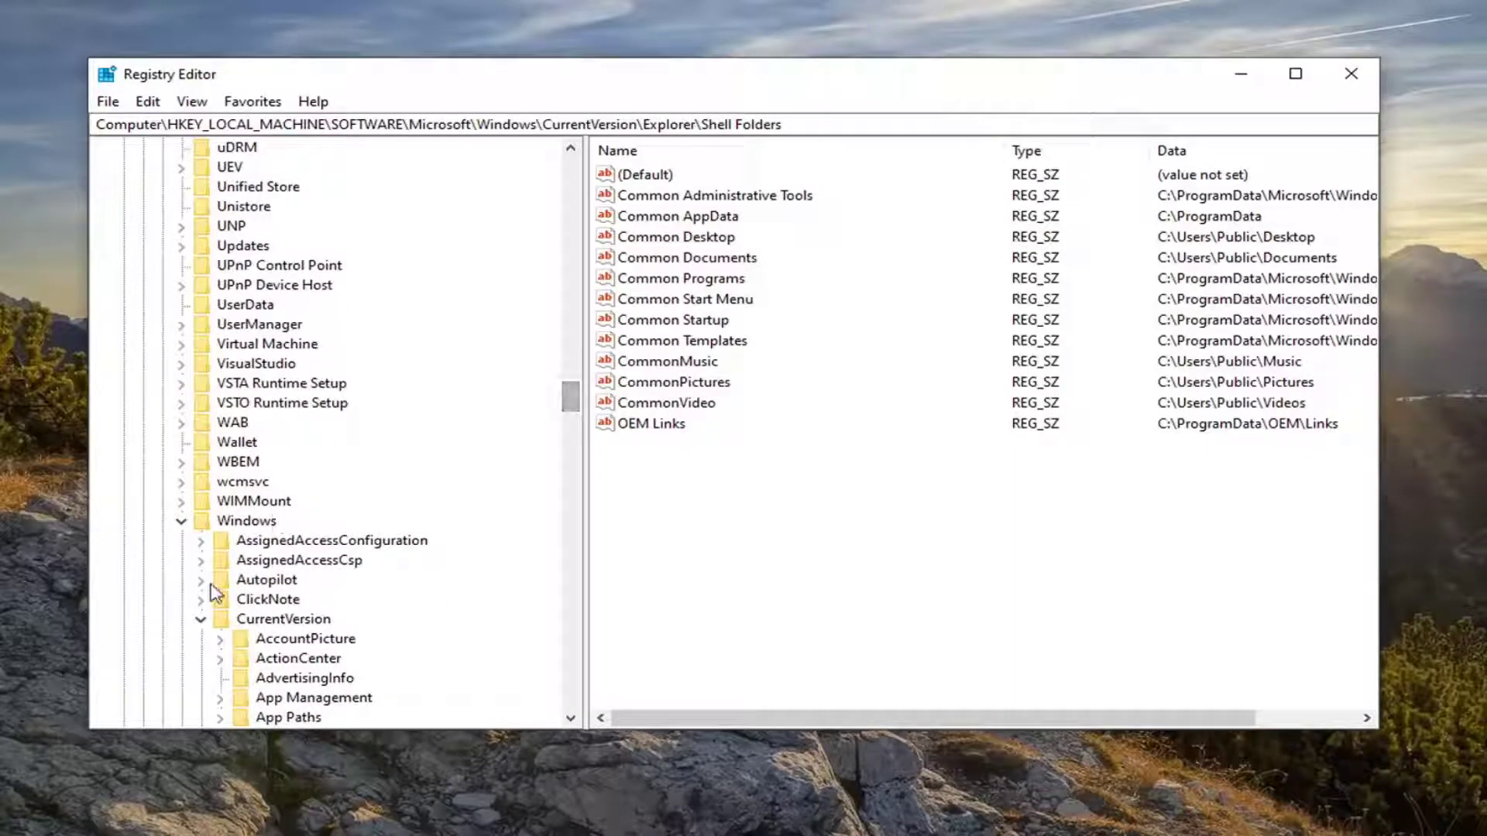
click(201, 619)
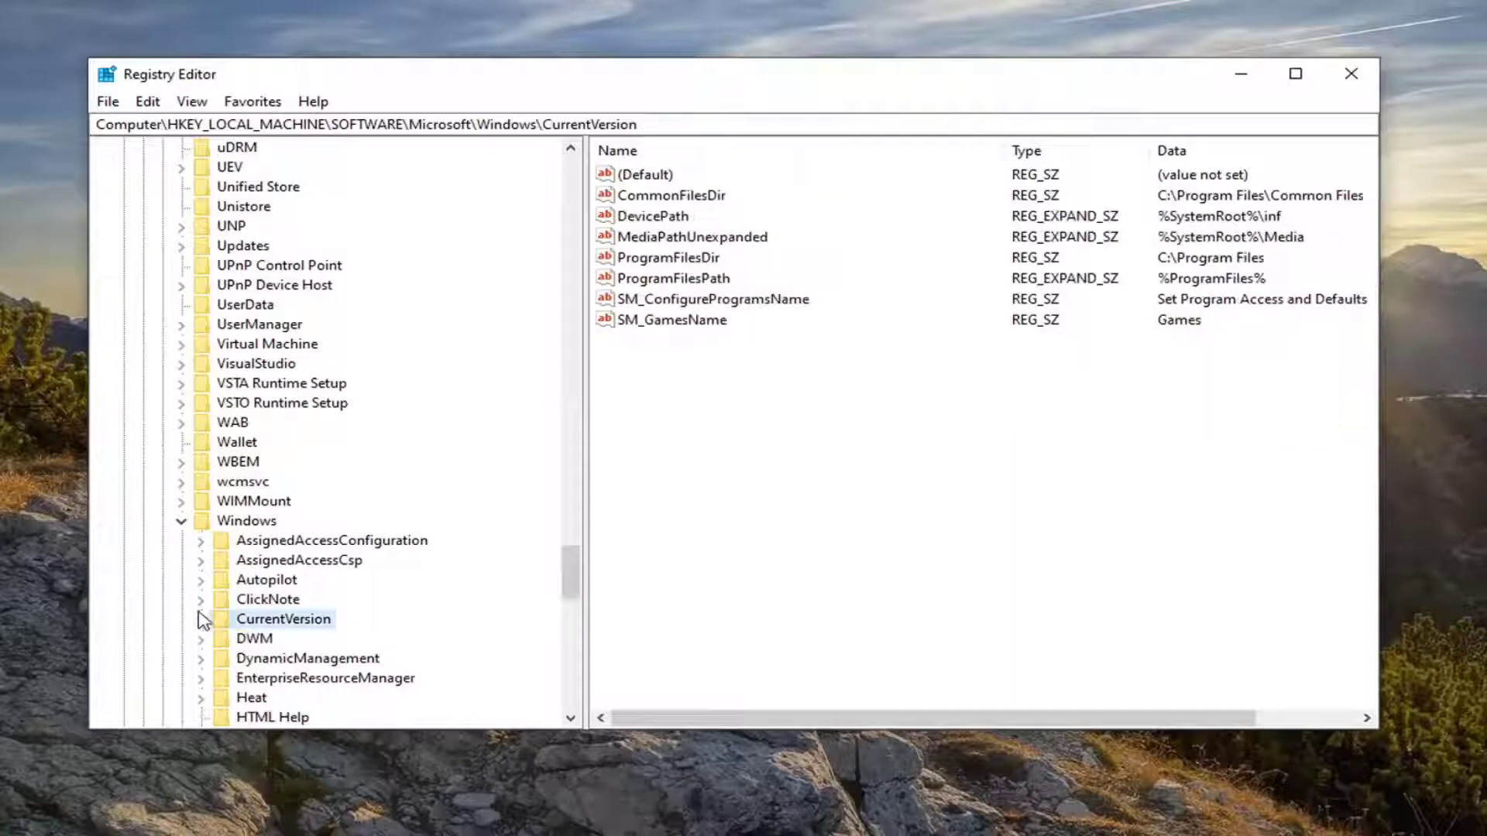
click(181, 523)
scroll(182, 535, up, 8)
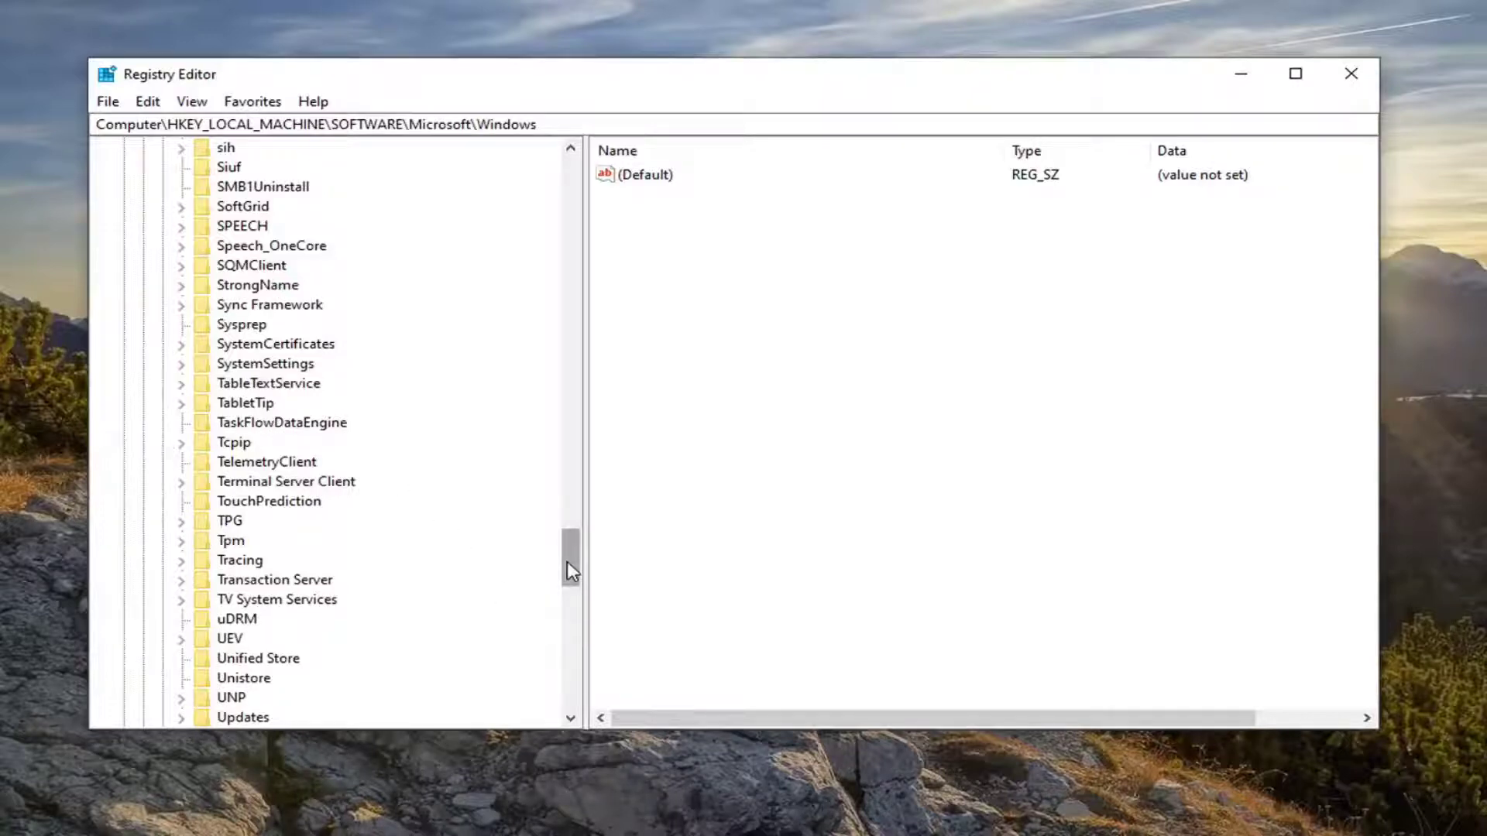
mouse_move(570, 573)
mouse_down()
mouse_move(562, 230)
mouse_move(491, 225)
mouse_up()
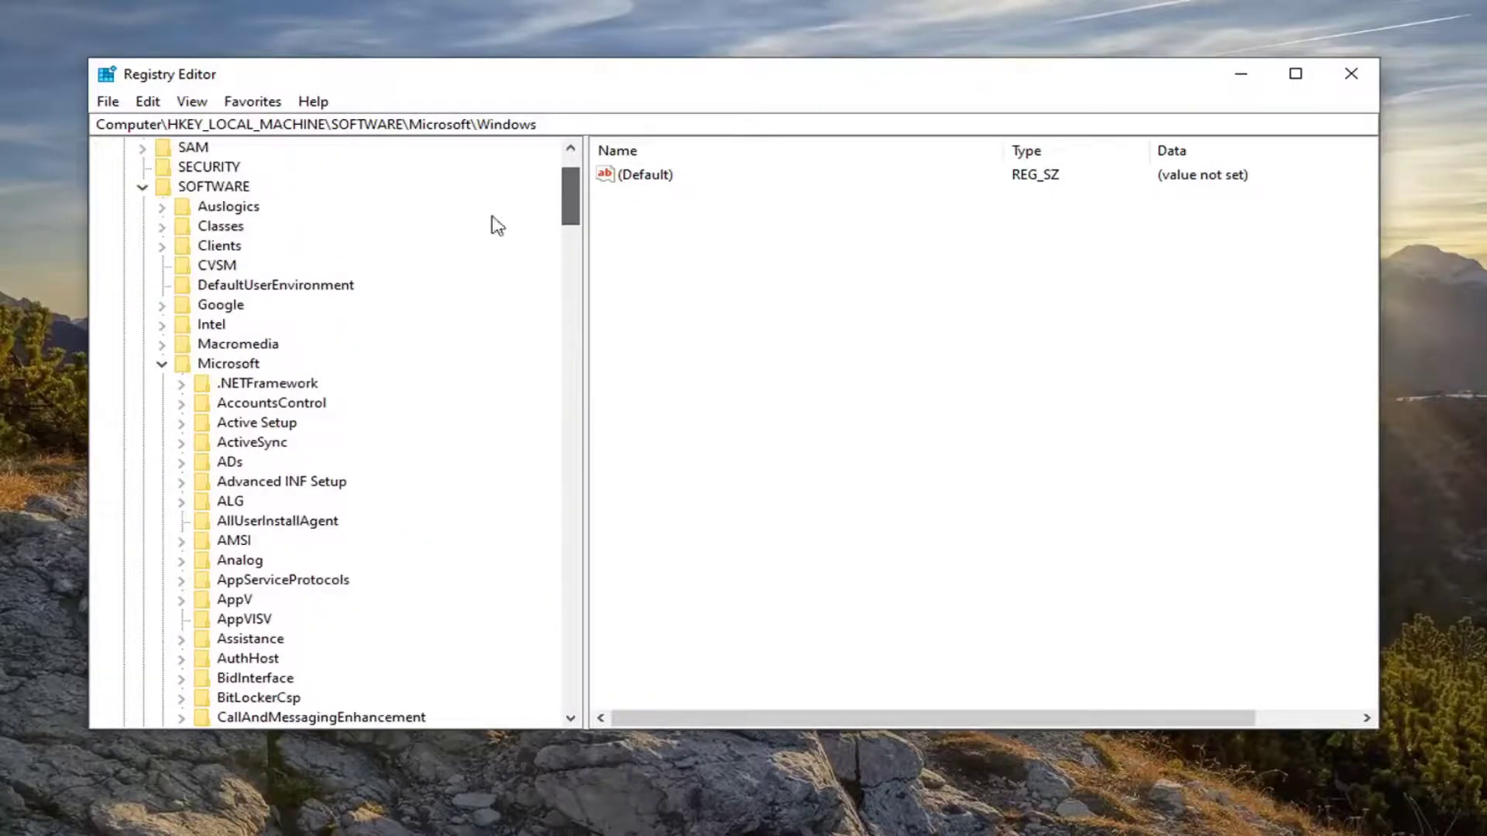
click(161, 364)
click(142, 186)
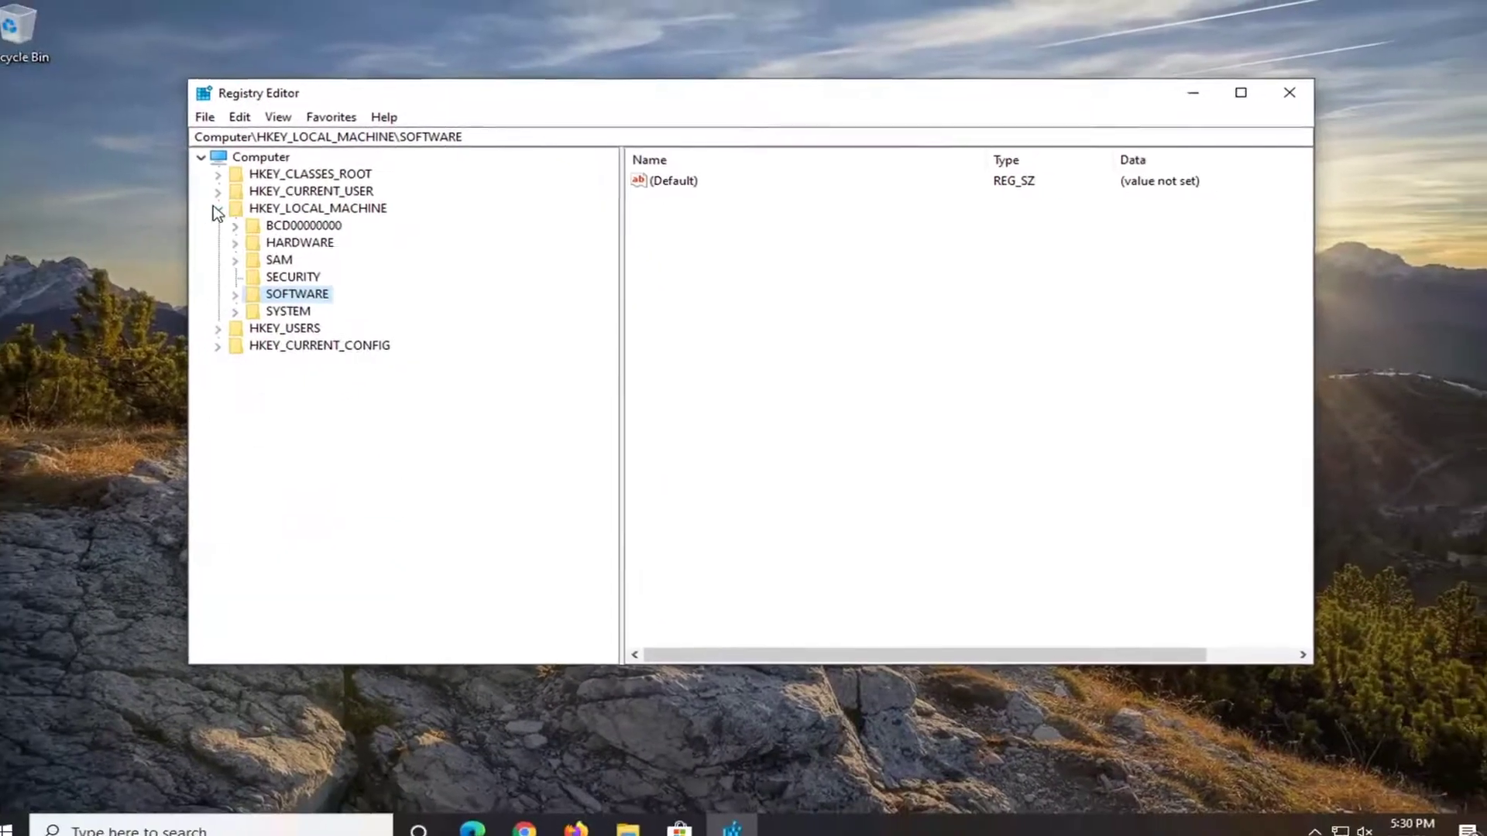
click(232, 207)
click(276, 159)
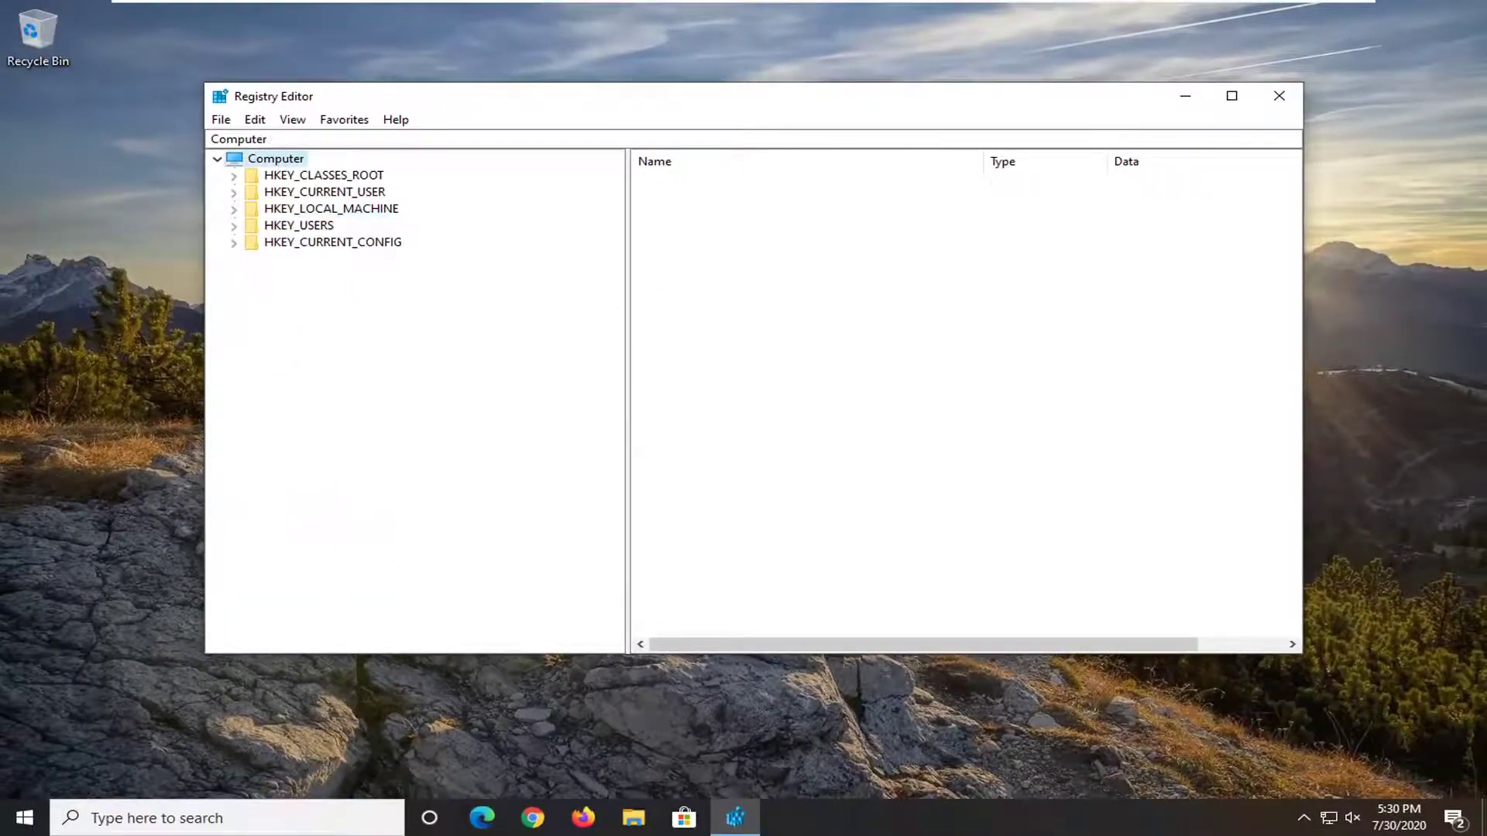